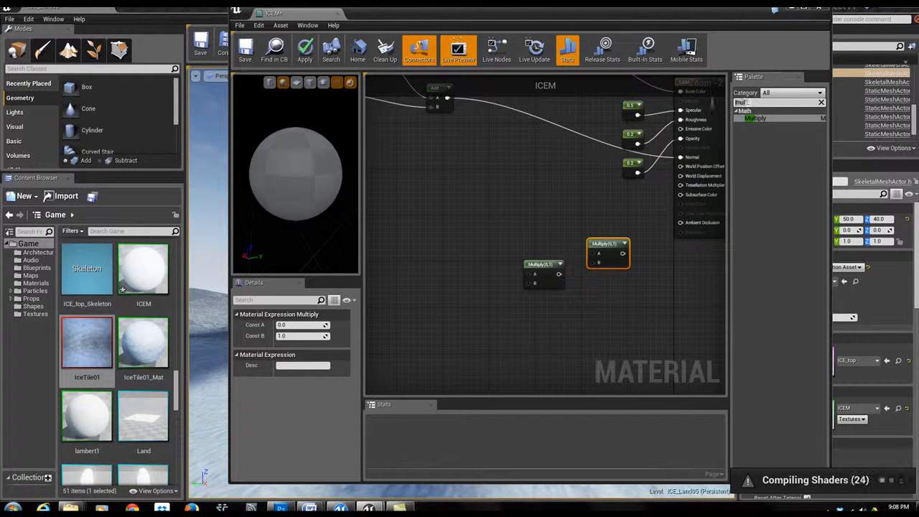
- Search the palette for constant and add a Constant node and a Constant3Vector node to the material graph
{"action": "type", "text": "const"}
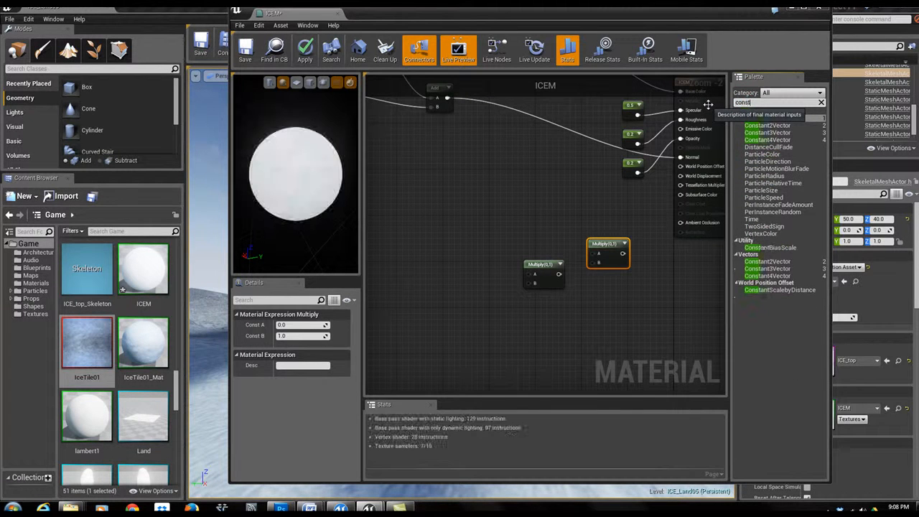
{"action": "type", "text": "ant"}
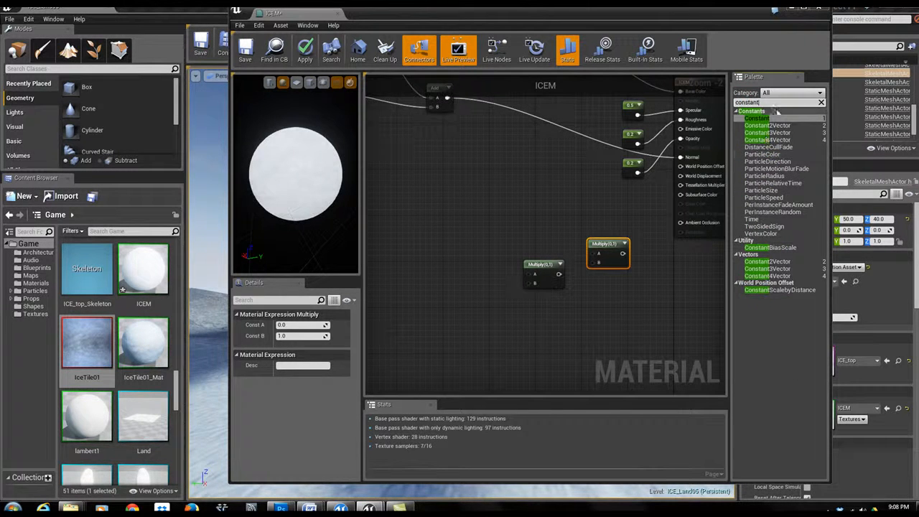
{"action": "left_click_drag", "start_coordinate": [755, 121], "coordinate": [457, 310]}
{"action": "left_click_drag", "start_coordinate": [767, 132], "coordinate": [440, 225]}
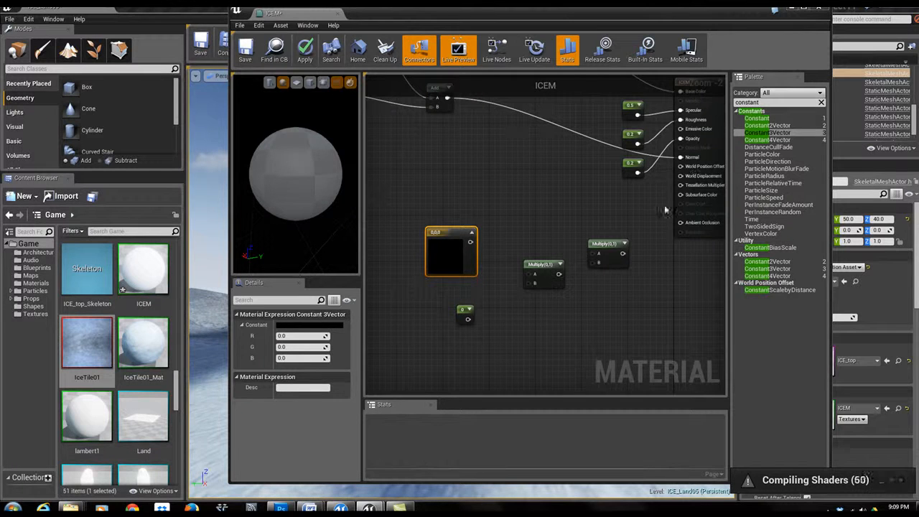
- Set the Constant3Vector colour to R 0.008, G 0.18 and B 0.25
{"action": "right_click_drag", "start_coordinate": [400, 303], "coordinate": [439, 278]}
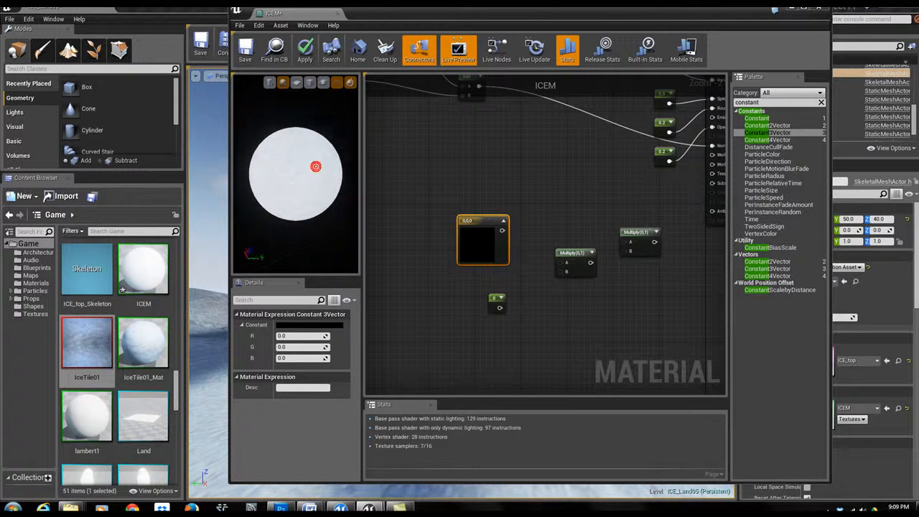
{"action": "left_click", "coordinate": [540, 207]}
{"action": "right_click_drag", "start_coordinate": [556, 205], "coordinate": [521, 194]}
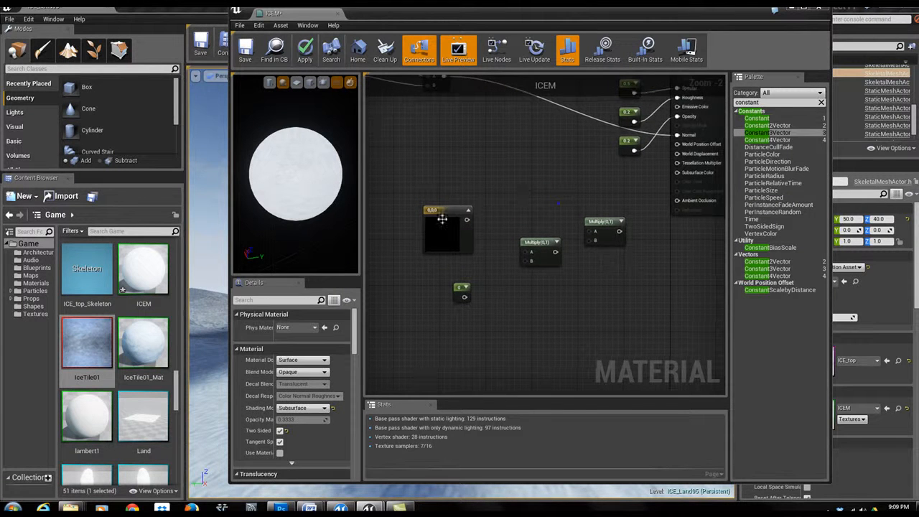
{"action": "left_click", "coordinate": [434, 213]}
{"action": "left_click_drag", "start_coordinate": [294, 335], "coordinate": [288, 336]}
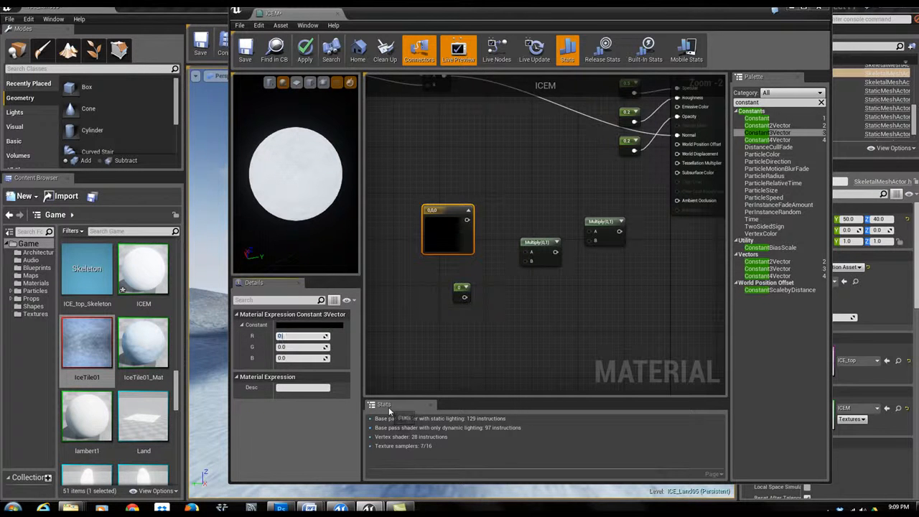
{"action": "type", "text": "0.008"}
{"action": "key", "text": "Return"}
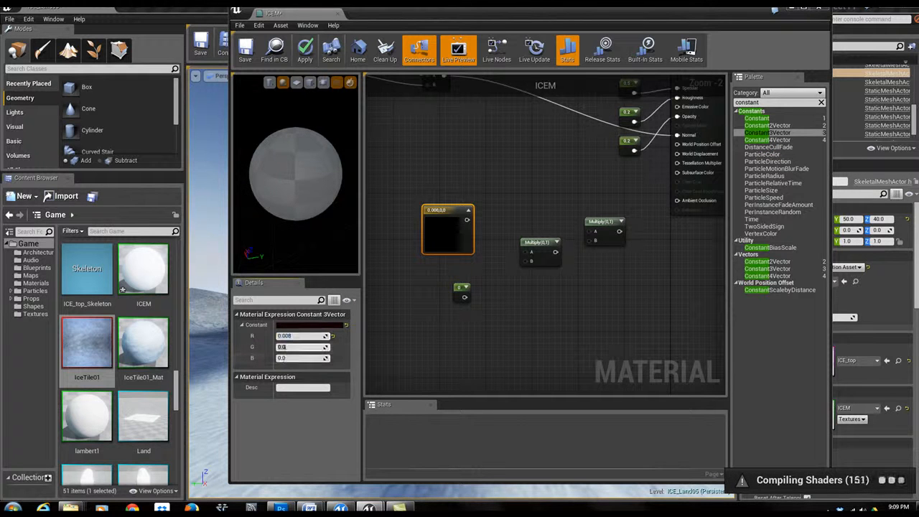
{"action": "left_click", "coordinate": [282, 347]}
{"action": "type", "text": "0.18"}
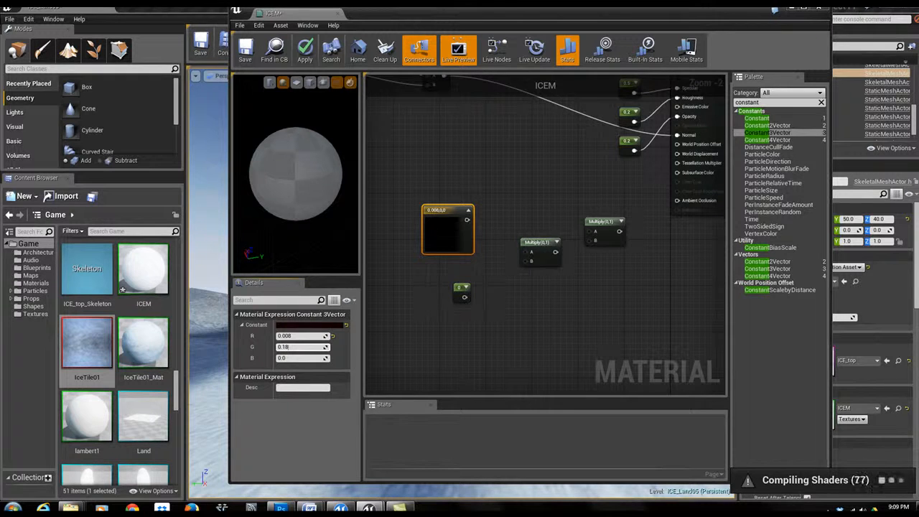
{"action": "key", "text": "Return"}
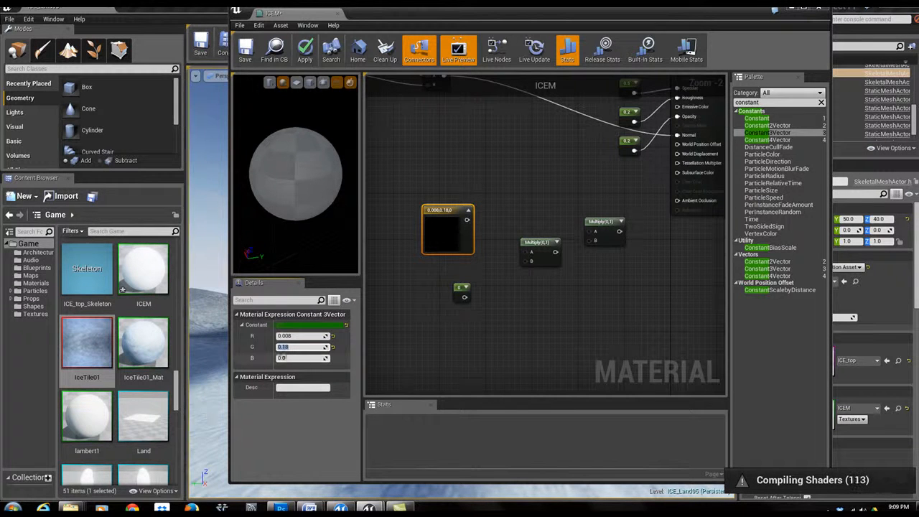
{"action": "left_click", "coordinate": [283, 358]}
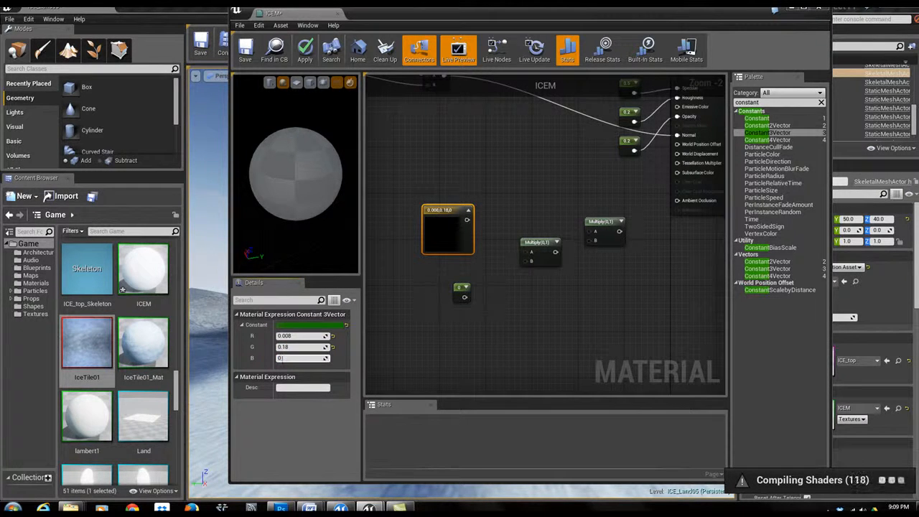
{"action": "key", "text": "Return"}
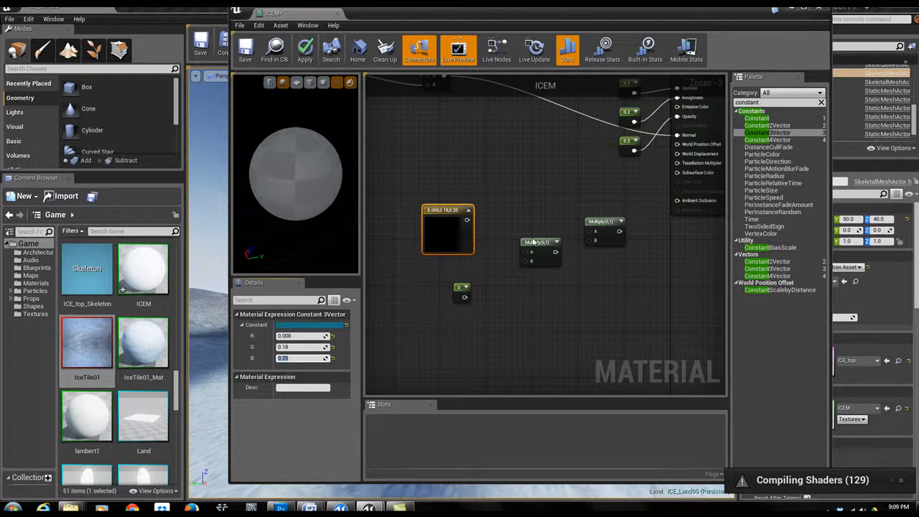
- Set the constant to 0.3, multiply the colour vector by it, and feed the result into the second Multiply's A input
{"action": "left_click_drag", "start_coordinate": [555, 252], "coordinate": [589, 242]}
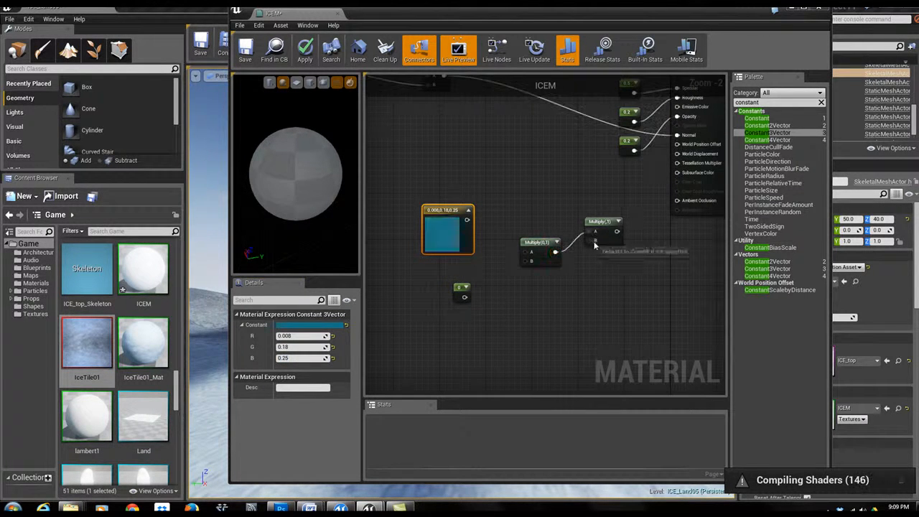
{"action": "left_click_drag", "start_coordinate": [466, 219], "coordinate": [527, 256]}
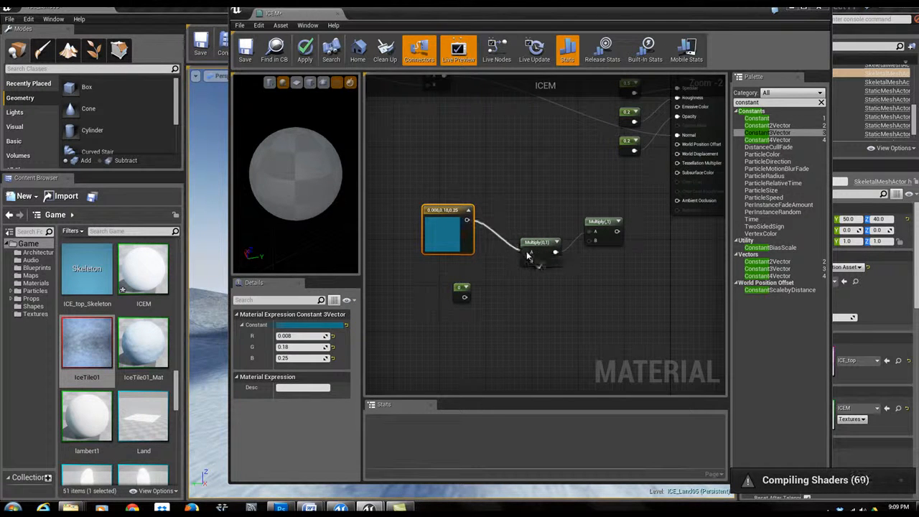
{"action": "left_click", "coordinate": [460, 289]}
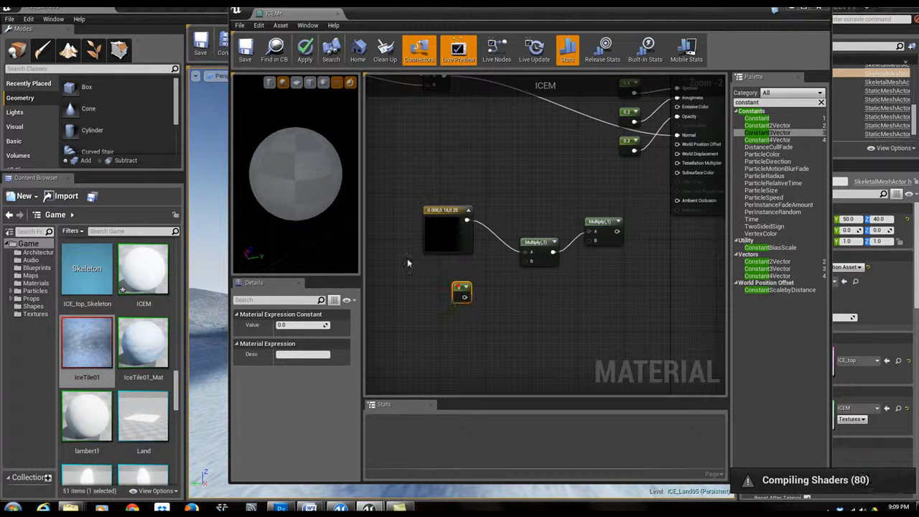
{"action": "left_click", "coordinate": [294, 325]}
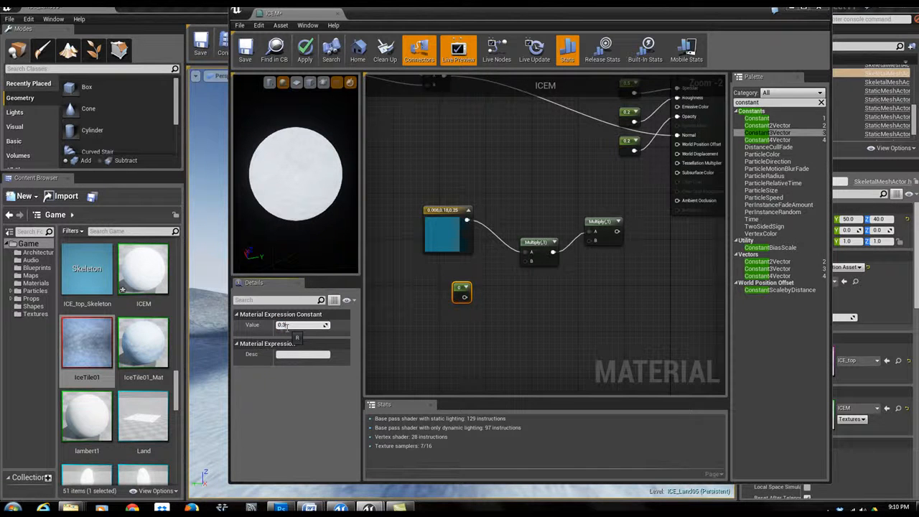
{"action": "key", "text": "Return"}
{"action": "left_click_drag", "start_coordinate": [468, 297], "coordinate": [526, 261]}
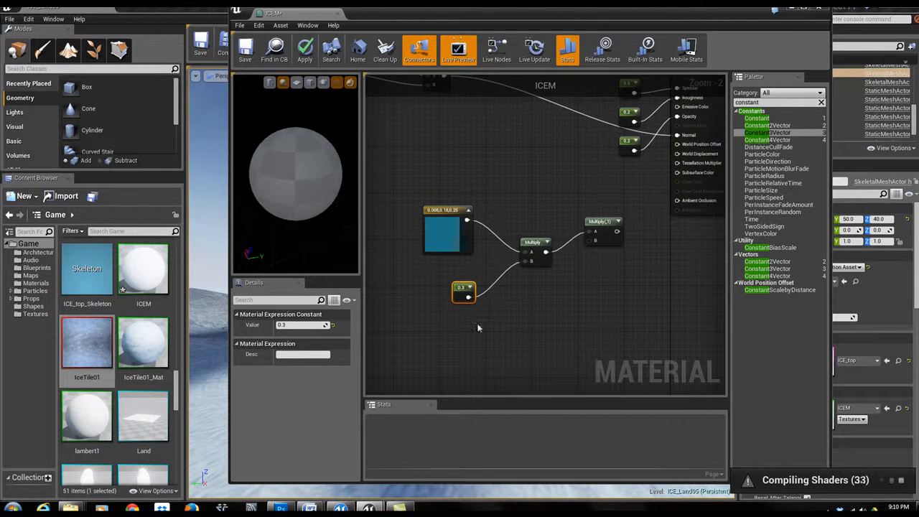
- Search the palette for add and place three Add nodes in an empty area of the graph
{"action": "right_click_drag", "start_coordinate": [435, 348], "coordinate": [642, 283]}
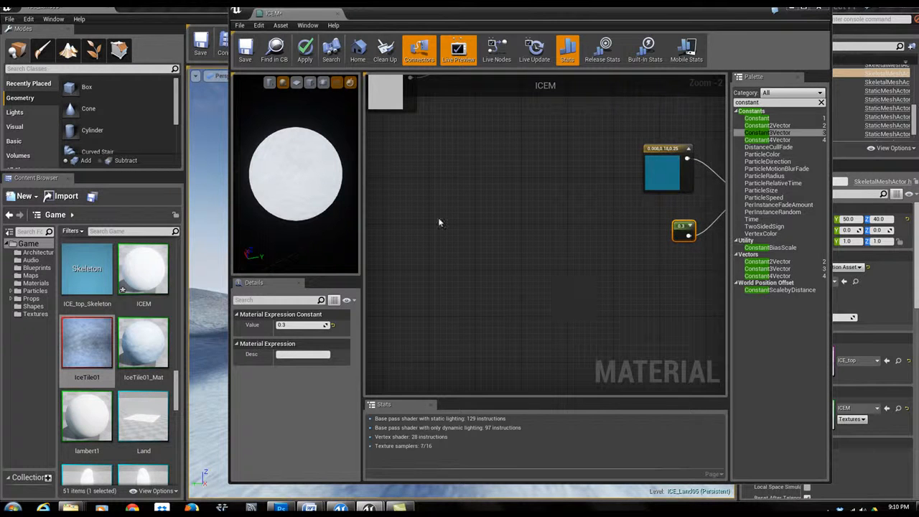
{"action": "left_click", "coordinate": [769, 103]}
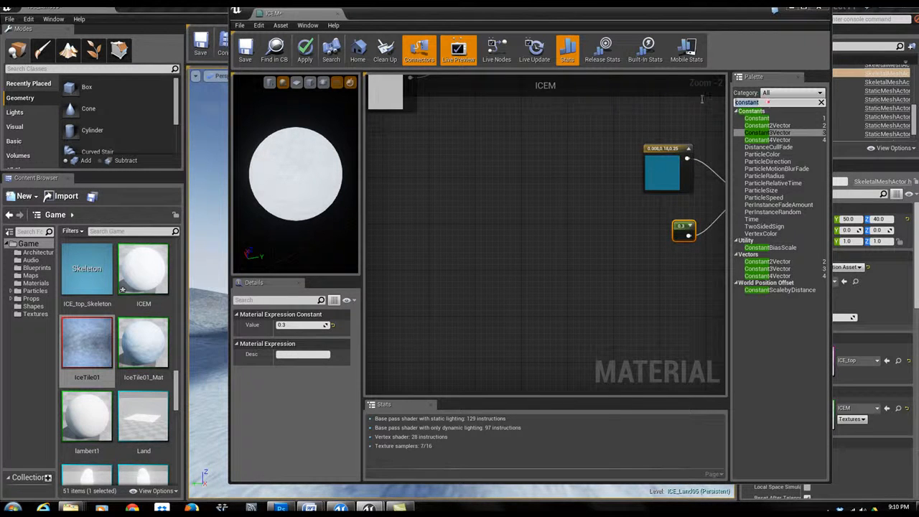
{"action": "type", "text": "add"}
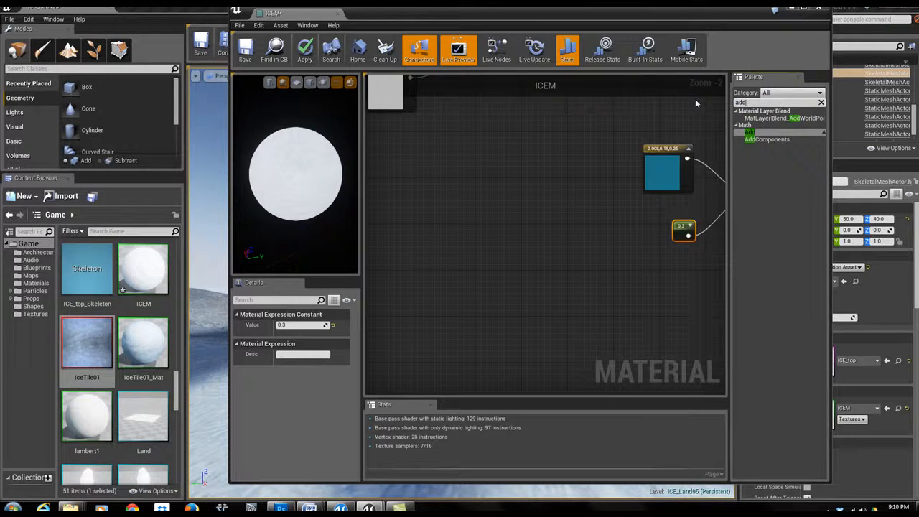
{"action": "left_click_drag", "start_coordinate": [753, 135], "coordinate": [517, 222]}
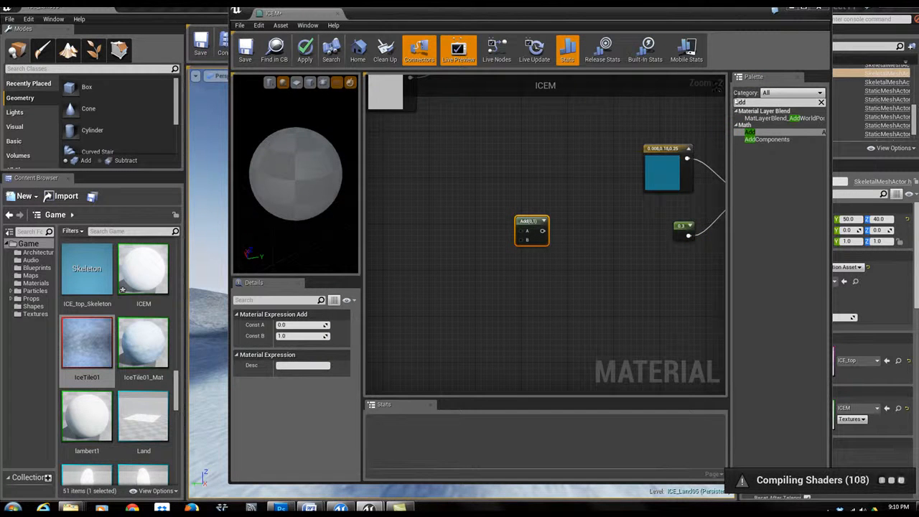
{"action": "left_click_drag", "start_coordinate": [751, 132], "coordinate": [566, 228]}
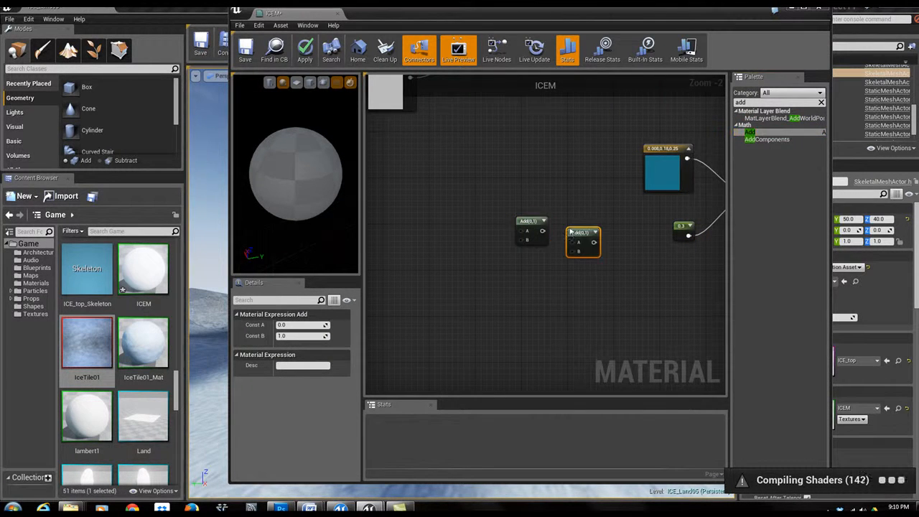
{"action": "left_click_drag", "start_coordinate": [750, 134], "coordinate": [668, 212]}
- Arrange the three Add nodes into a staggered row in the graph
{"action": "left_click_drag", "start_coordinate": [624, 246], "coordinate": [625, 246]}
{"action": "left_click_drag", "start_coordinate": [479, 196], "coordinate": [630, 282]}
{"action": "left_click_drag", "start_coordinate": [586, 250], "coordinate": [459, 317]}
{"action": "right_click_drag", "start_coordinate": [509, 253], "coordinate": [523, 235]}
{"action": "left_click_drag", "start_coordinate": [471, 285], "coordinate": [492, 270]}
{"action": "left_click", "coordinate": [475, 275]}
{"action": "left_click_drag", "start_coordinate": [389, 226], "coordinate": [611, 343]}
{"action": "left_click_drag", "start_coordinate": [492, 270], "coordinate": [565, 299]}
{"action": "left_click", "coordinate": [520, 238]}
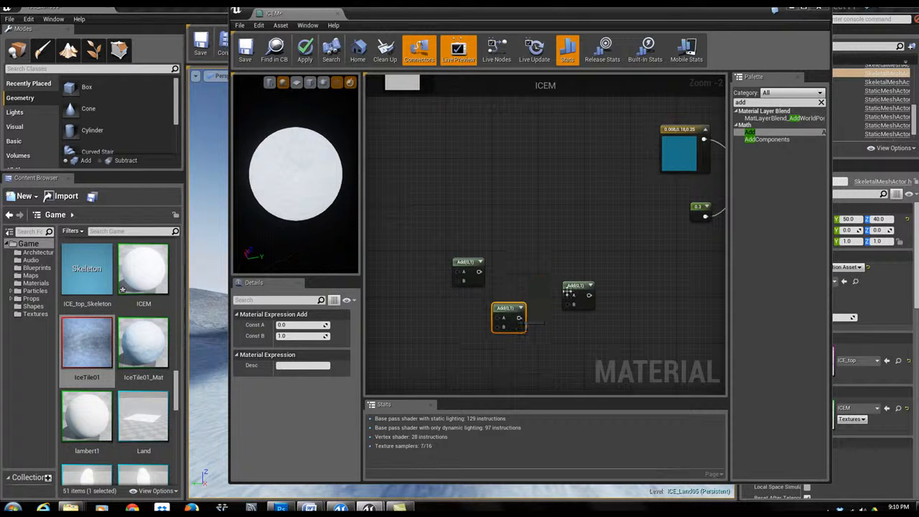
{"action": "left_click", "coordinate": [513, 290]}
{"action": "left_click", "coordinate": [507, 308]}
{"action": "left_click_drag", "start_coordinate": [508, 308], "coordinate": [519, 284]}
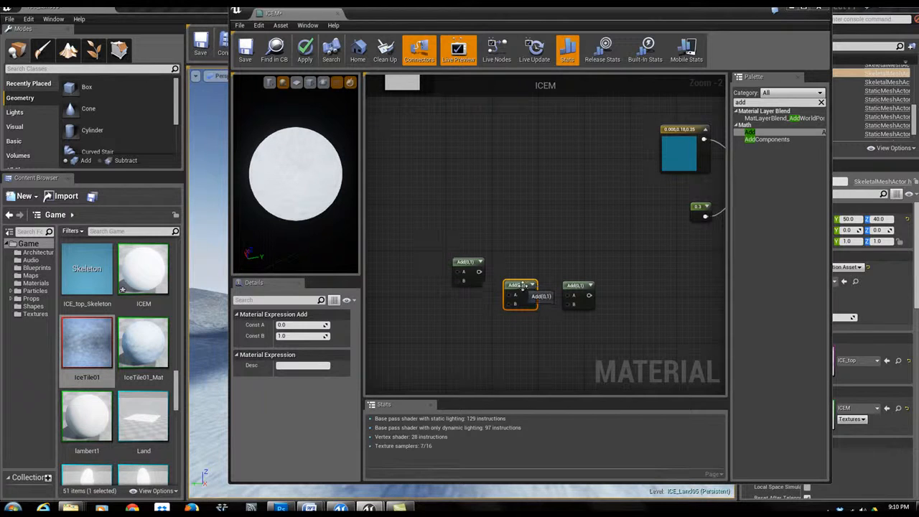
{"action": "left_click_drag", "start_coordinate": [576, 291], "coordinate": [593, 267]}
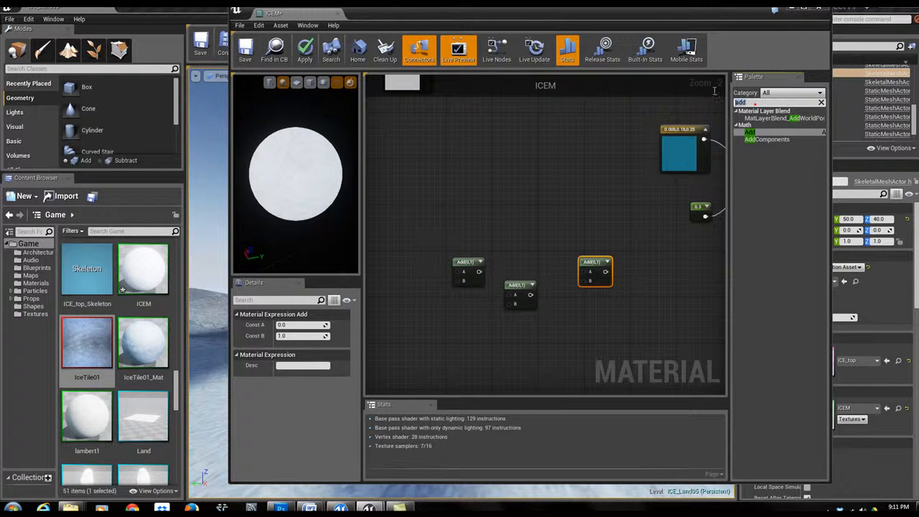
- Duplicate the 0.3 constant, place the copy below the Add nodes, and set its value to 0.5
{"action": "left_click", "coordinate": [705, 216]}
{"action": "left_click", "coordinate": [700, 206]}
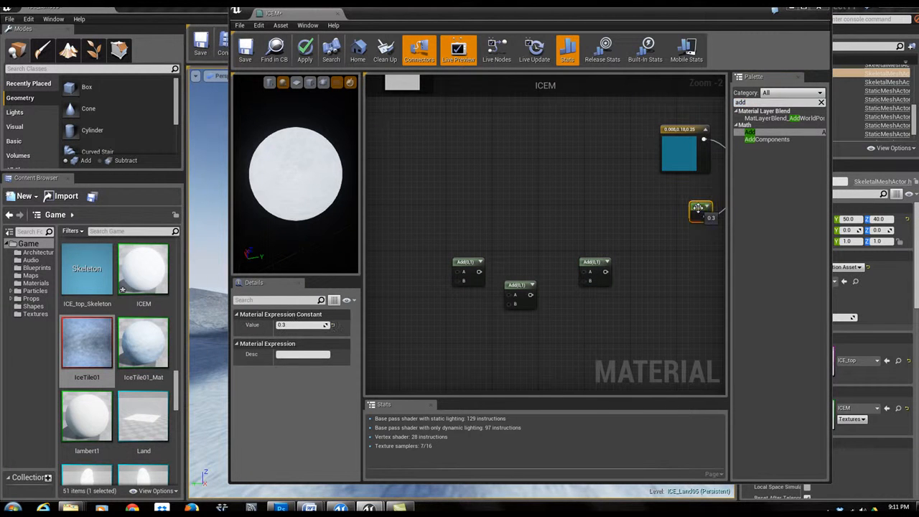
{"action": "key", "text": "ctrl+v"}
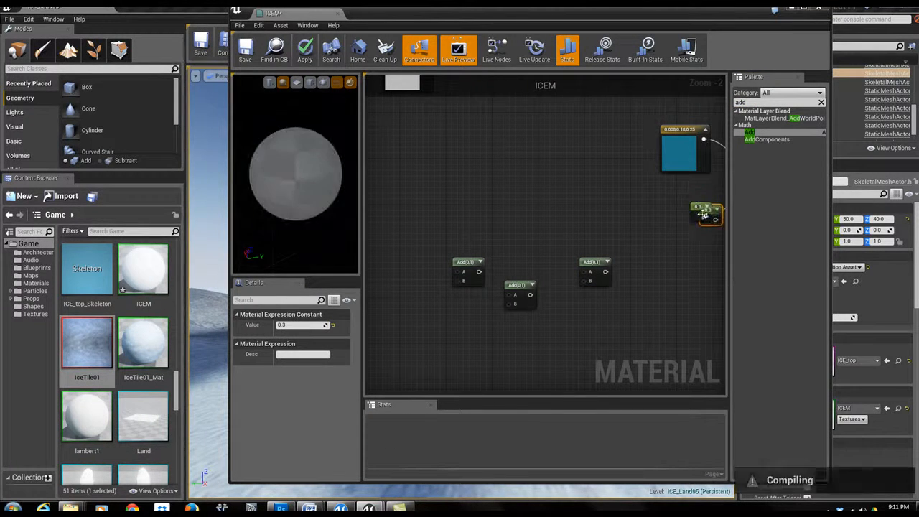
{"action": "left_click_drag", "start_coordinate": [710, 211], "coordinate": [511, 346]}
{"action": "left_click", "coordinate": [284, 325]}
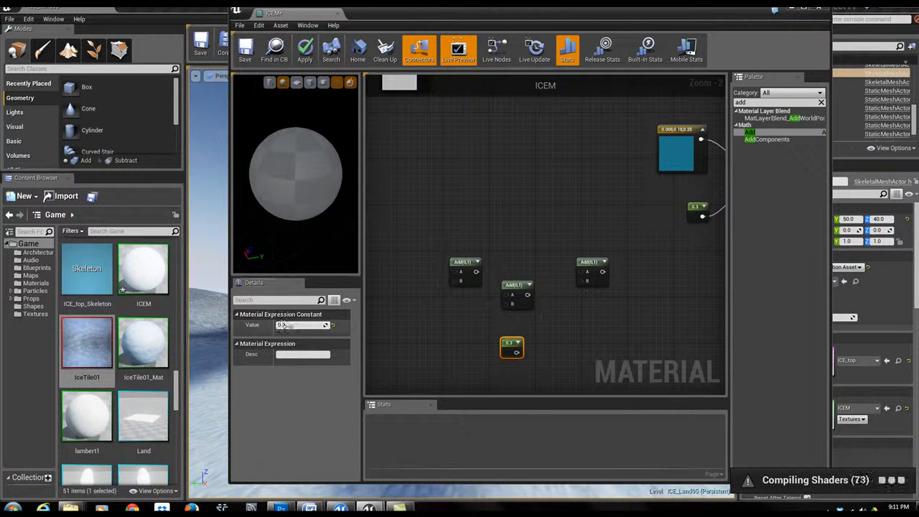
{"action": "left_click", "coordinate": [287, 326]}
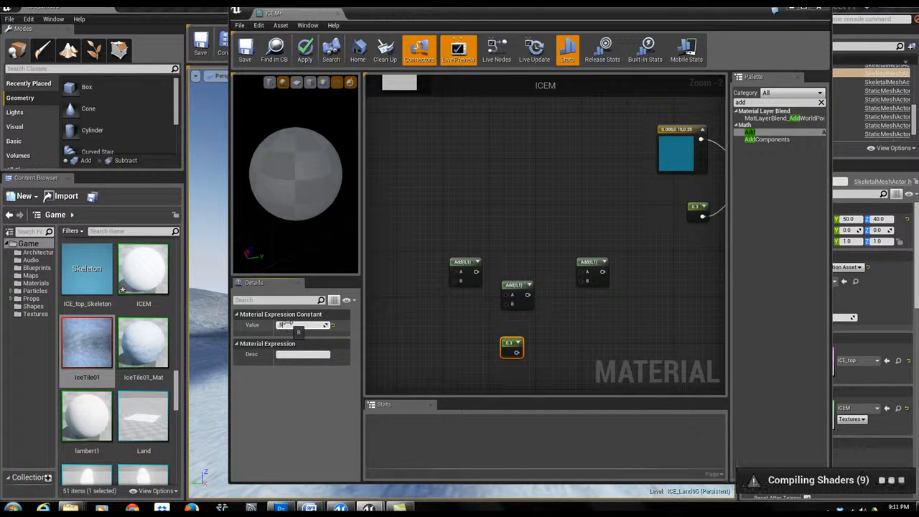
{"action": "type", "text": "0.5"}
{"action": "key", "text": "Return"}
- Move a Multiply node down beside the Add nodes and the 0.5 constant
{"action": "right_click_drag", "start_coordinate": [470, 349], "coordinate": [525, 314]}
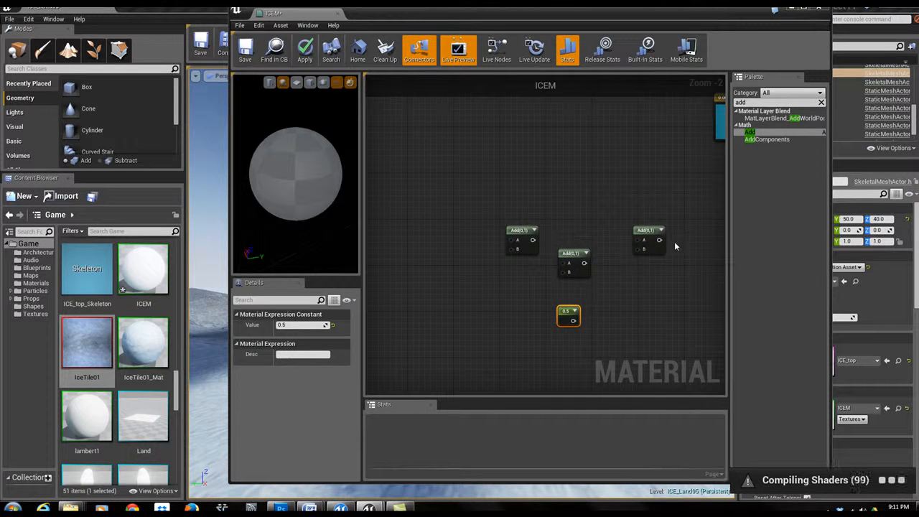
{"action": "right_click_drag", "start_coordinate": [438, 312], "coordinate": [324, 347]}
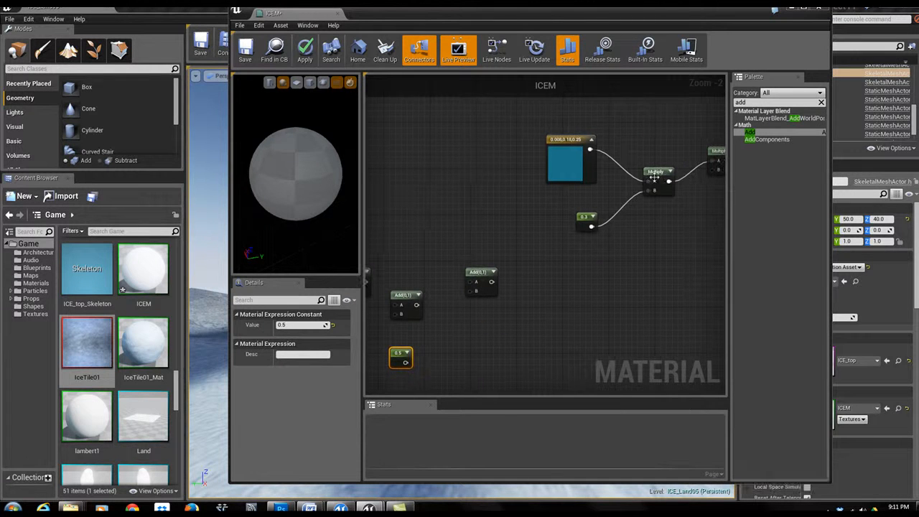
{"action": "left_click", "coordinate": [652, 173]}
{"action": "left_click_drag", "start_coordinate": [650, 171], "coordinate": [452, 369]}
{"action": "right_click_drag", "start_coordinate": [521, 317], "coordinate": [691, 227]}
{"action": "left_click_drag", "start_coordinate": [629, 280], "coordinate": [473, 318]}
{"action": "right_click_drag", "start_coordinate": [480, 279], "coordinate": [539, 264]}
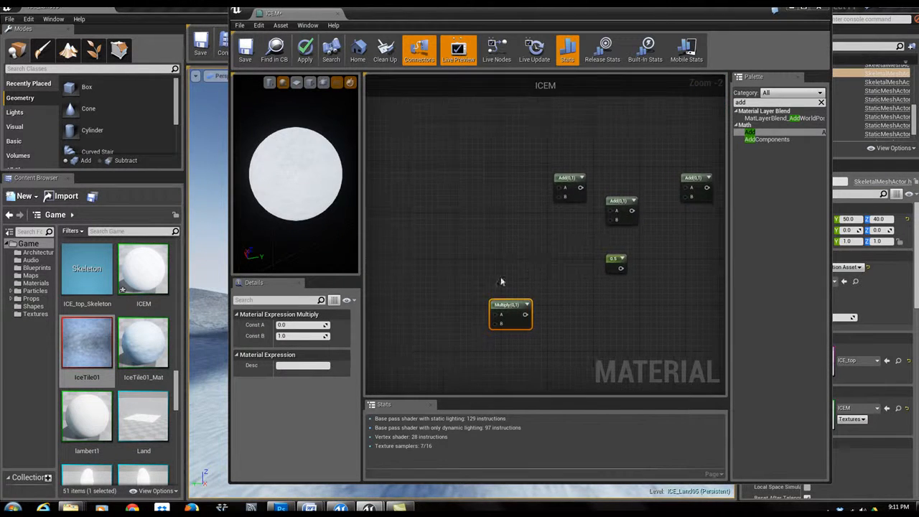
{"action": "left_click_drag", "start_coordinate": [511, 309], "coordinate": [476, 337]}
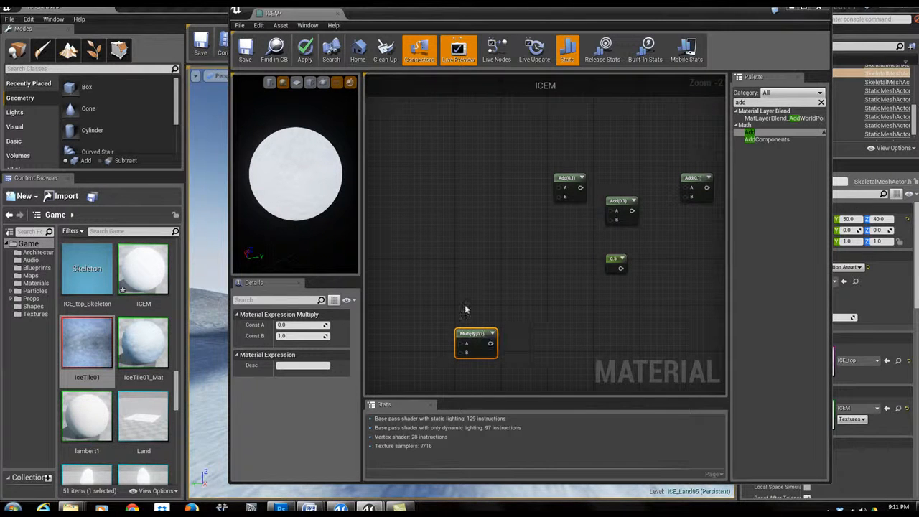
{"action": "right_click_drag", "start_coordinate": [436, 209], "coordinate": [551, 214]}
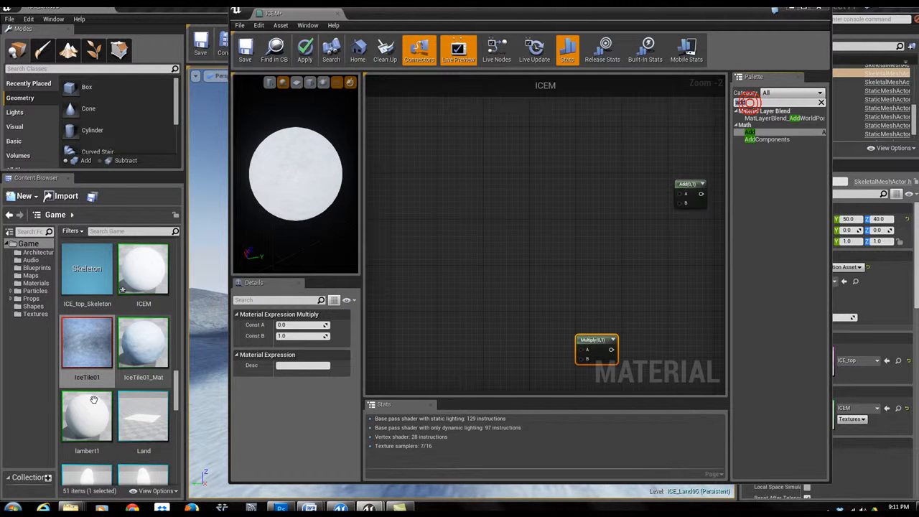
- Select the ICE_GRUNDGE02 texture in the Content Browser and return to the palette search field
{"action": "scroll", "coordinate": [175, 368], "scroll_direction": "down", "scroll_amount": 3}
{"action": "mouse_move", "coordinate": [175, 369]}
{"action": "left_mouse_down"}
{"action": "mouse_move", "coordinate": [176, 340]}
{"action": "mouse_move", "coordinate": [176, 358]}
{"action": "left_mouse_up"}
{"action": "left_click", "coordinate": [85, 371]}
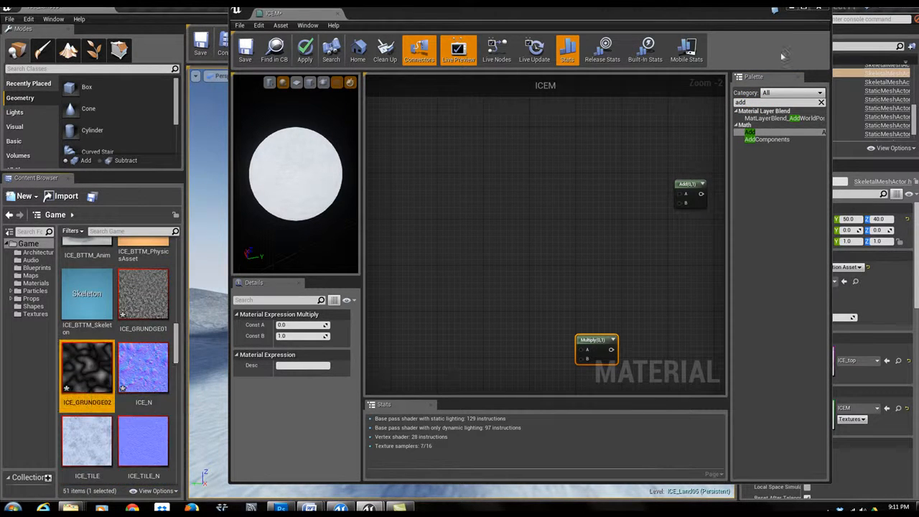
{"action": "left_click", "coordinate": [760, 102]}
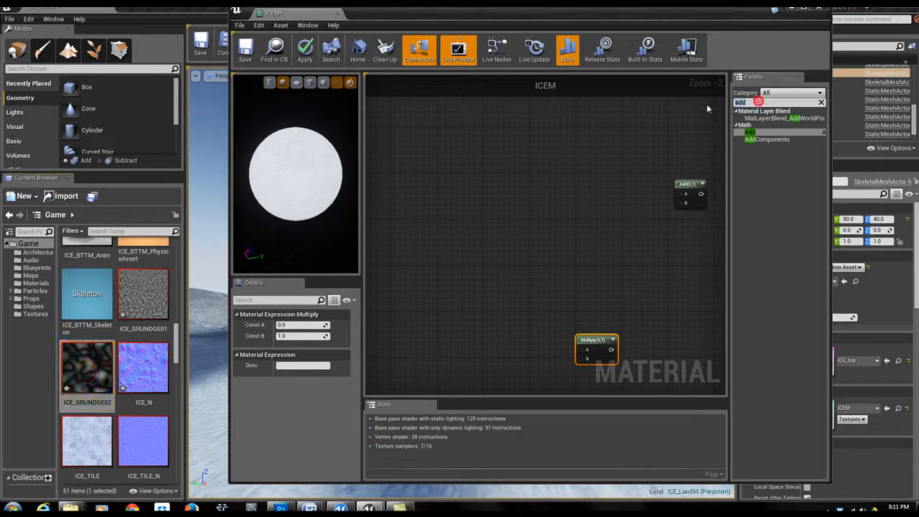
- Search the palette for Texture Object and add one to the graph holding the ICE_GRUNDGE02 texture
{"action": "type", "text": "texture"}
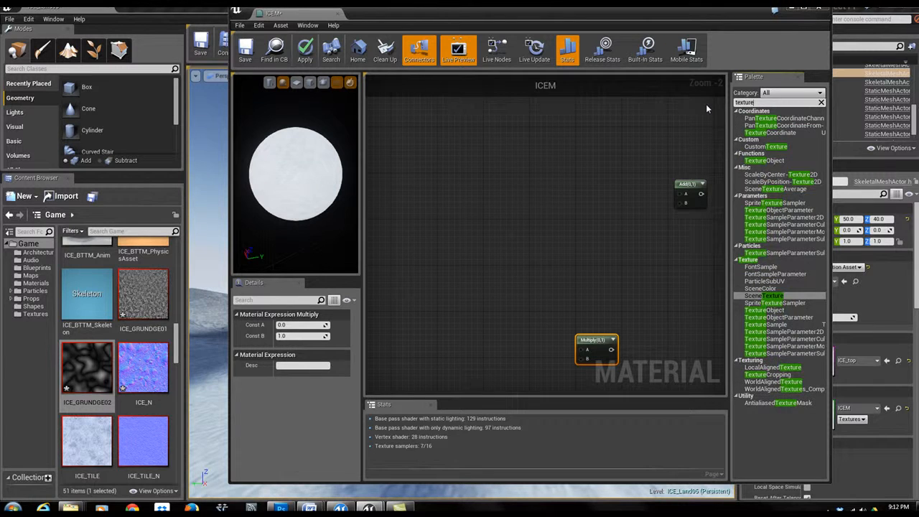
{"action": "type", "text": "ob"}
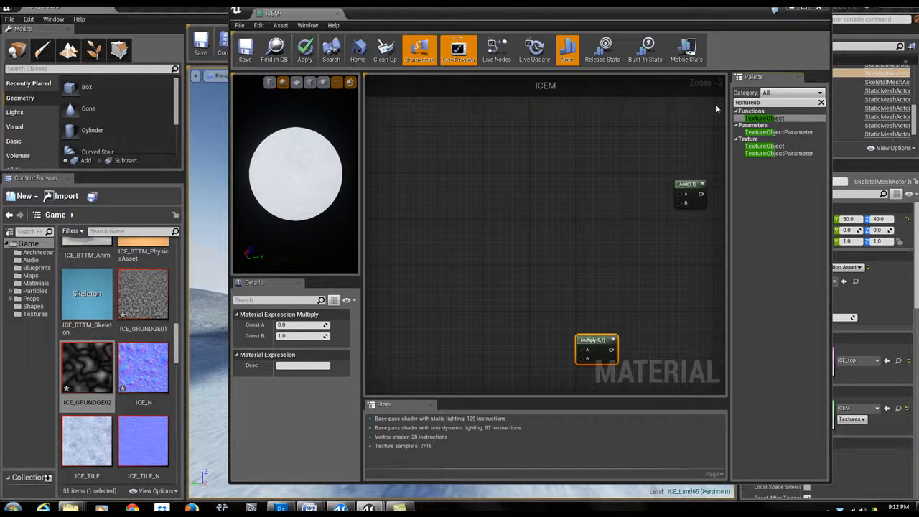
{"action": "left_click_drag", "start_coordinate": [764, 118], "coordinate": [453, 185]}
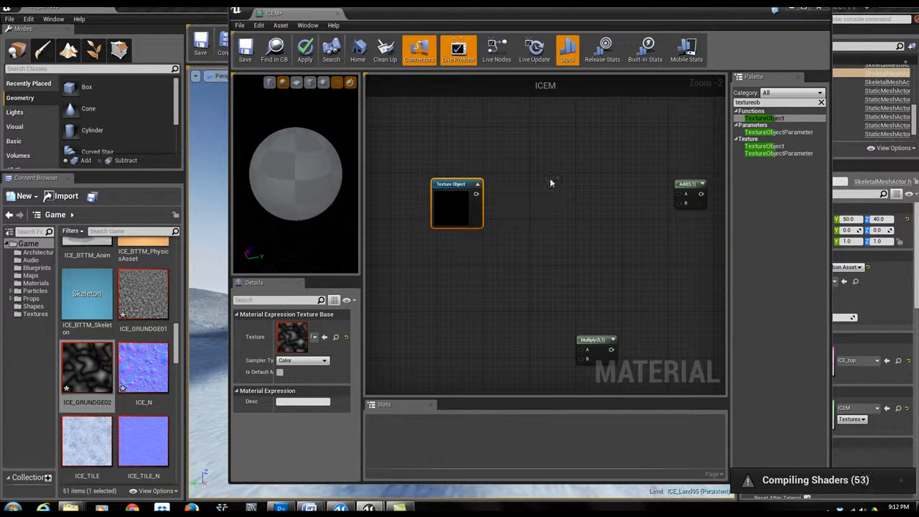
- Select the IceTile01 texture in the Content Browser
{"action": "right_click_drag", "start_coordinate": [596, 242], "coordinate": [587, 270]}
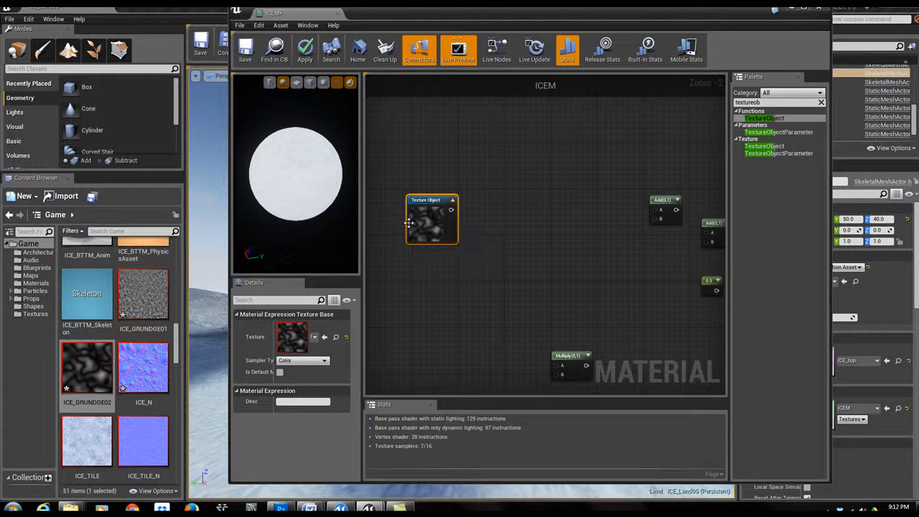
{"action": "left_click_drag", "start_coordinate": [176, 343], "coordinate": [186, 383]}
{"action": "left_click", "coordinate": [89, 393]}
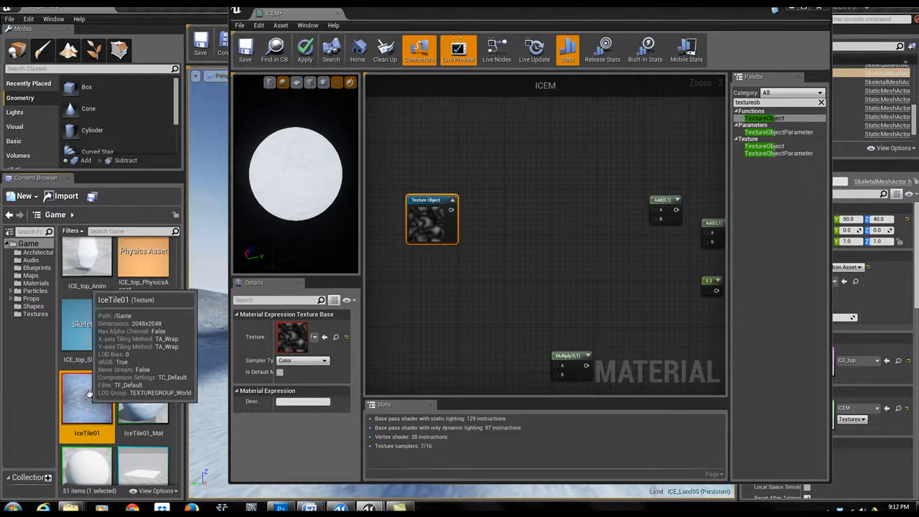
- Add a second Texture Object node holding IceTile01 below the first and rearrange the nodes
{"action": "left_click_drag", "start_coordinate": [765, 146], "coordinate": [426, 347]}
{"action": "right_click_drag", "start_coordinate": [503, 306], "coordinate": [565, 256]}
{"action": "left_click_drag", "start_coordinate": [506, 295], "coordinate": [480, 322]}
{"action": "left_click_drag", "start_coordinate": [641, 310], "coordinate": [691, 329]}
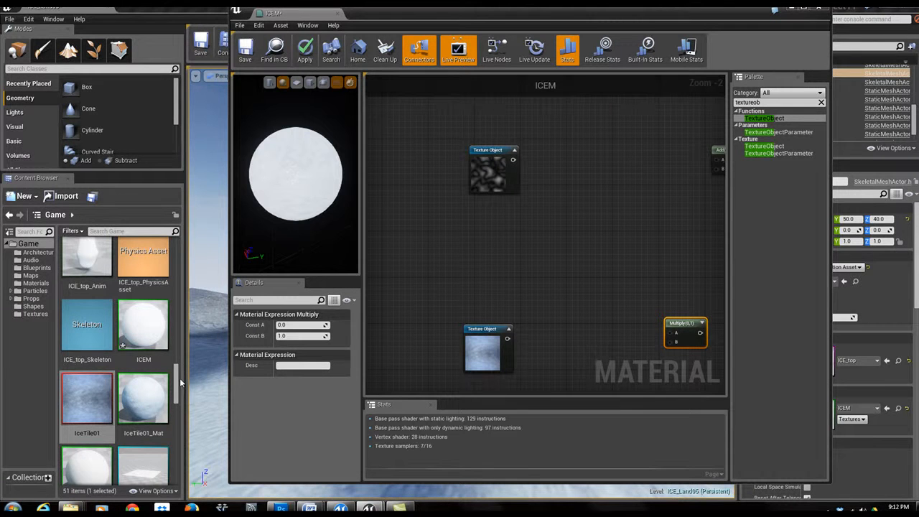
- Select ICE_GRUNDGE01 in the Content Browser and add a third Texture Object node between the other two
{"action": "left_click_drag", "start_coordinate": [178, 384], "coordinate": [184, 324]}
{"action": "scroll", "coordinate": [183, 325], "scroll_direction": "down", "scroll_amount": 1}
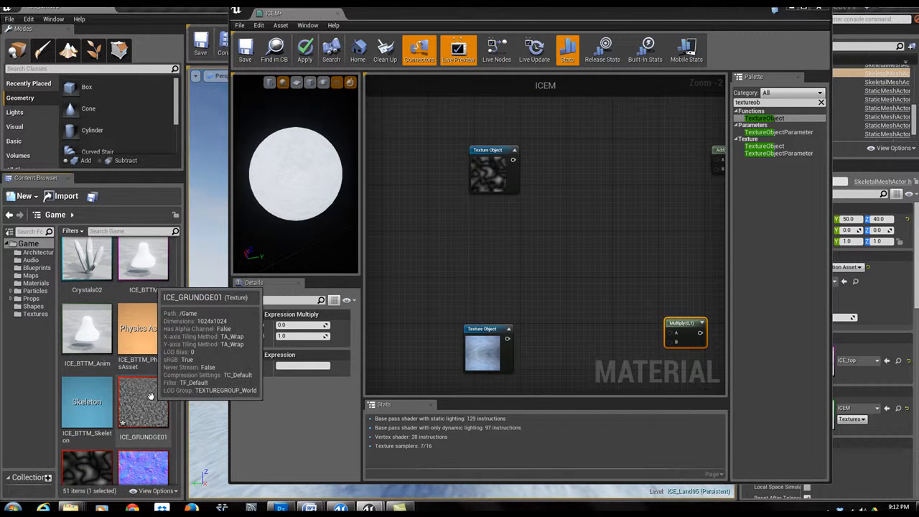
{"action": "left_click_drag", "start_coordinate": [142, 399], "coordinate": [127, 415]}
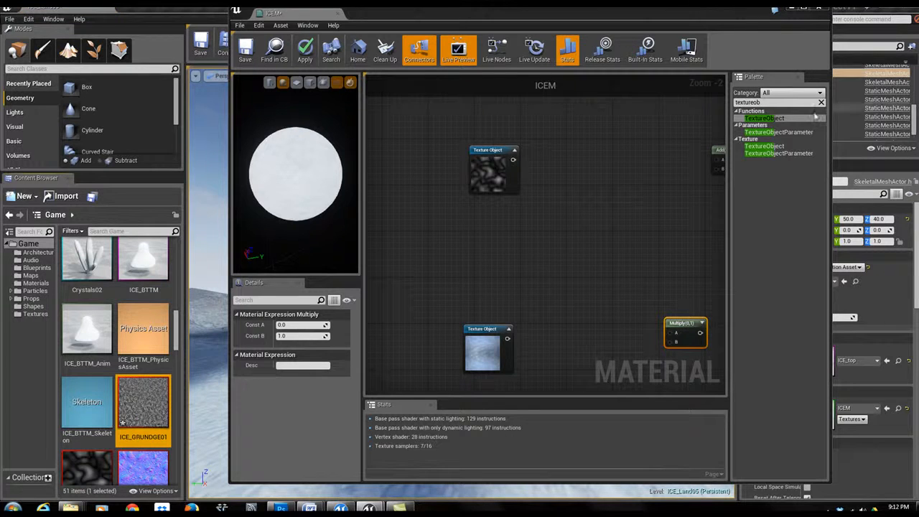
{"action": "left_click_drag", "start_coordinate": [763, 122], "coordinate": [483, 238]}
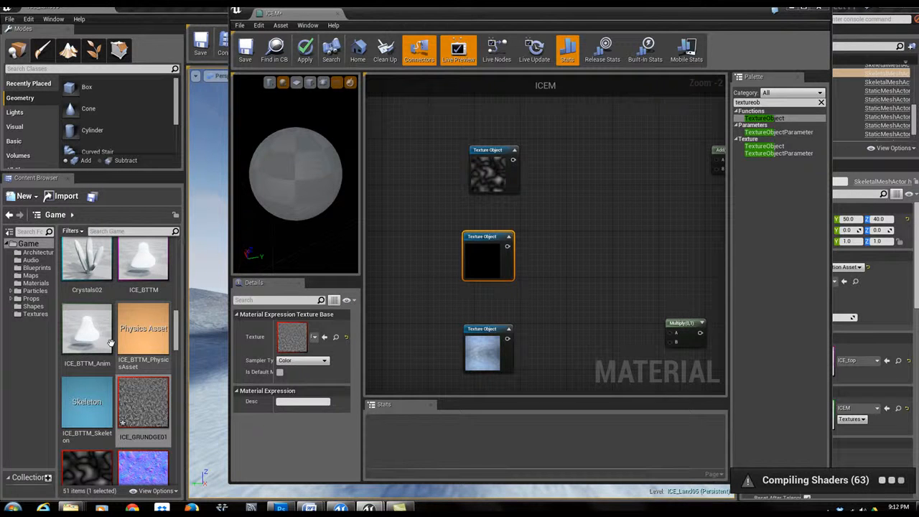
{"action": "right_click_drag", "start_coordinate": [603, 252], "coordinate": [560, 238]}
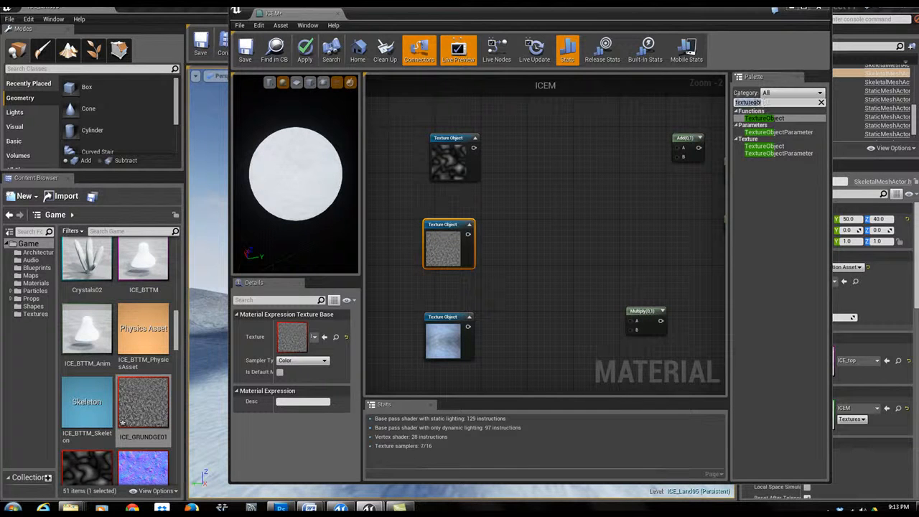
- Search the palette for WorldAlignedTexture and place one beside the top Texture Object
{"action": "type", "text": "worl"}
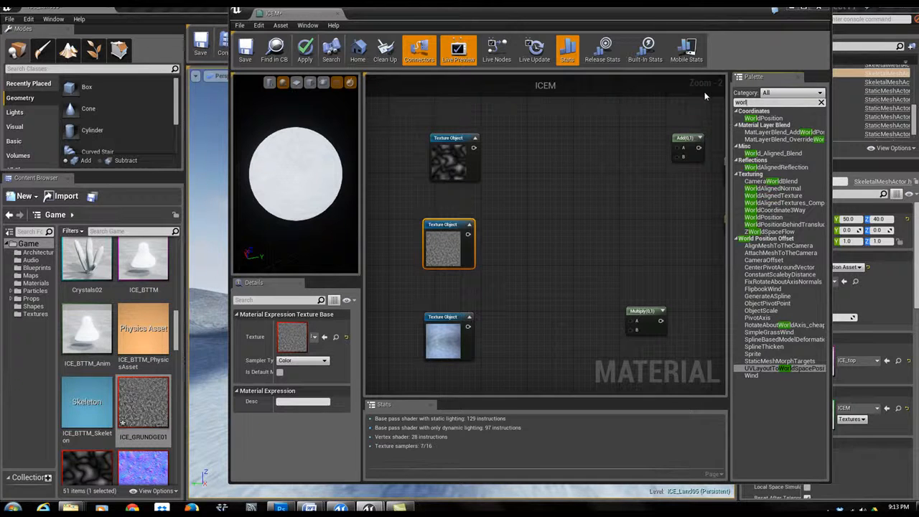
{"action": "type", "text": "dal"}
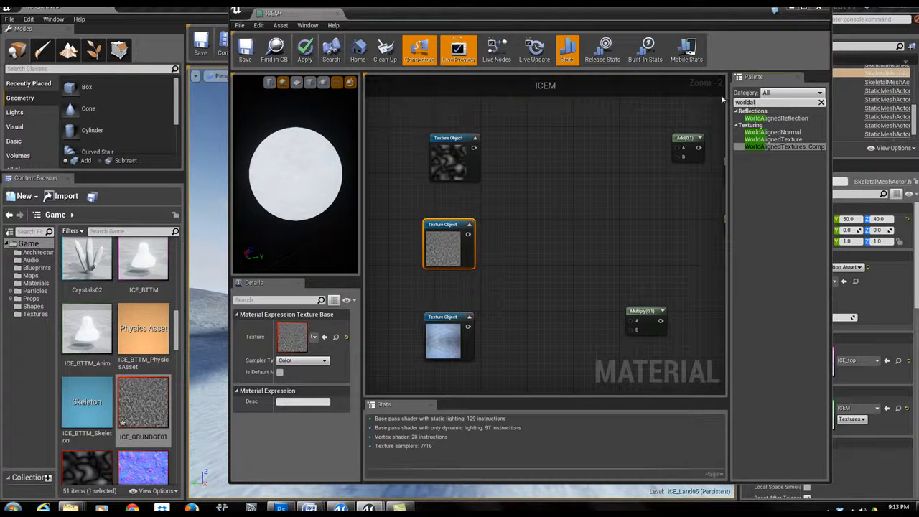
{"action": "left_click_drag", "start_coordinate": [774, 139], "coordinate": [571, 138]}
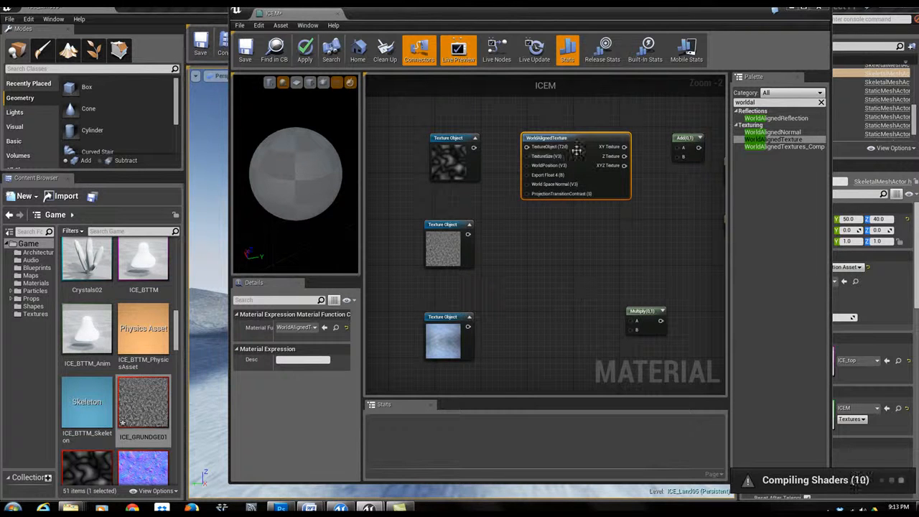
{"action": "right_click_drag", "start_coordinate": [649, 244], "coordinate": [612, 225]}
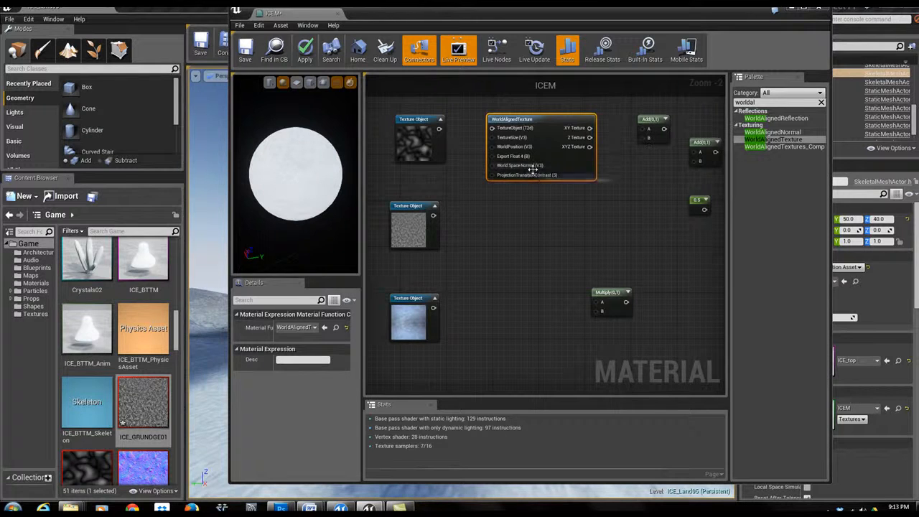
- Duplicate the WorldAlignedTexture node twice, placing one copy beside each of the other Texture Objects
{"action": "key", "text": "ctrl+w"}
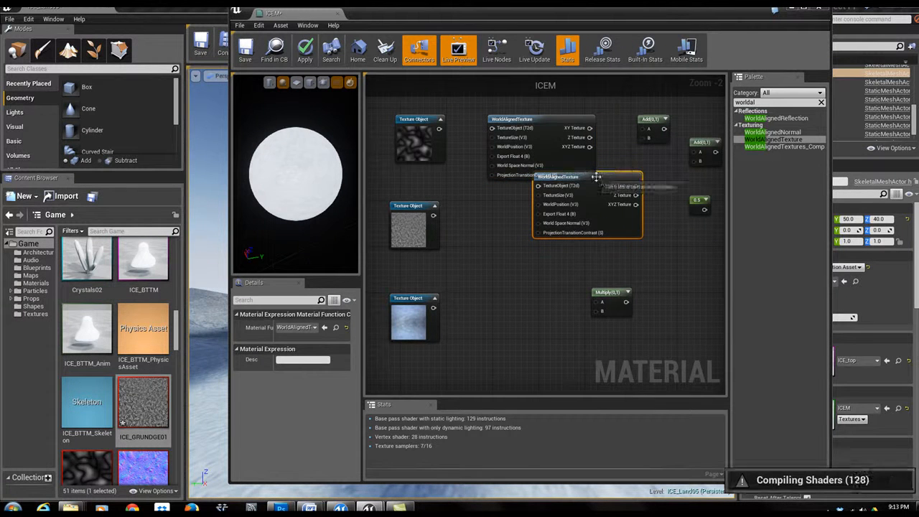
{"action": "left_click_drag", "start_coordinate": [598, 181], "coordinate": [552, 205]}
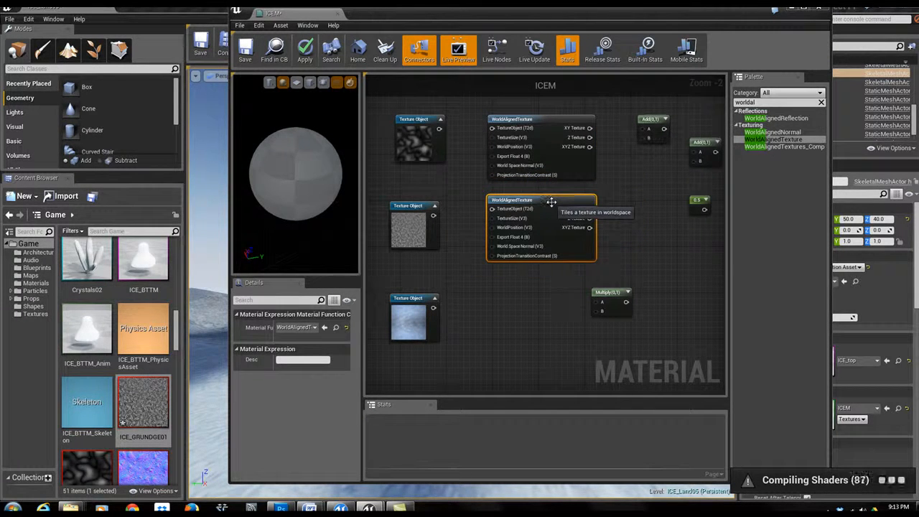
{"action": "key", "text": "ctrl+w"}
{"action": "left_click_drag", "start_coordinate": [614, 208], "coordinate": [531, 298]}
{"action": "left_click_drag", "start_coordinate": [614, 295], "coordinate": [639, 290]}
{"action": "left_click_drag", "start_coordinate": [533, 291], "coordinate": [543, 291]}
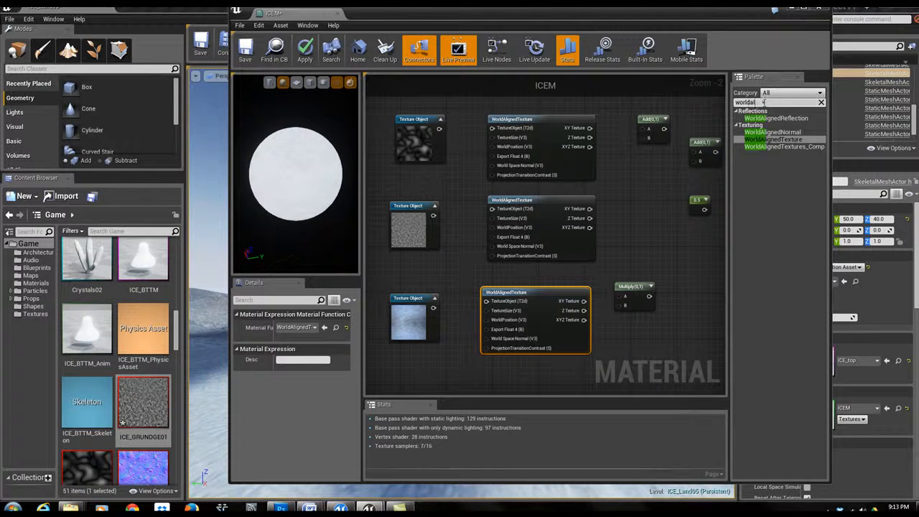
- Move the 0.5 constant beside the top texture, set it to 500, and wire it and the top Texture Object into the first WorldAlignedTexture
{"action": "left_click", "coordinate": [699, 202]}
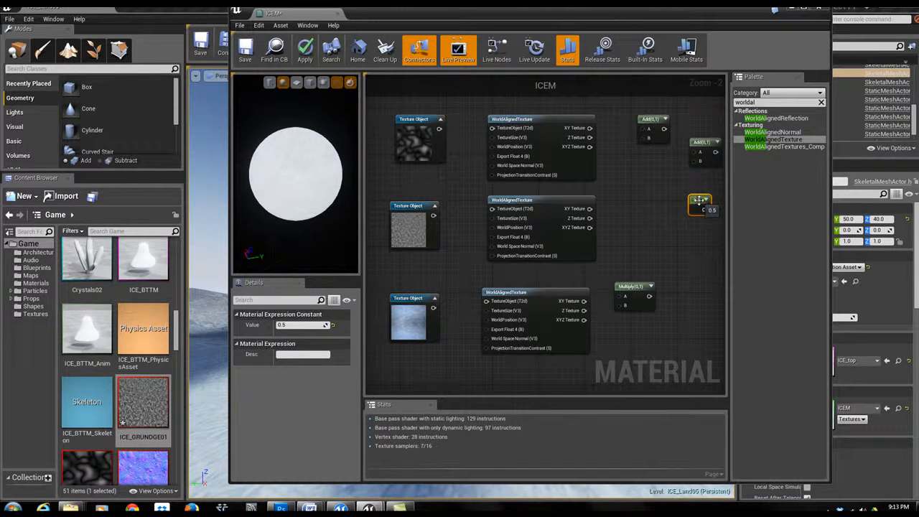
{"action": "left_click_drag", "start_coordinate": [699, 200], "coordinate": [412, 189]}
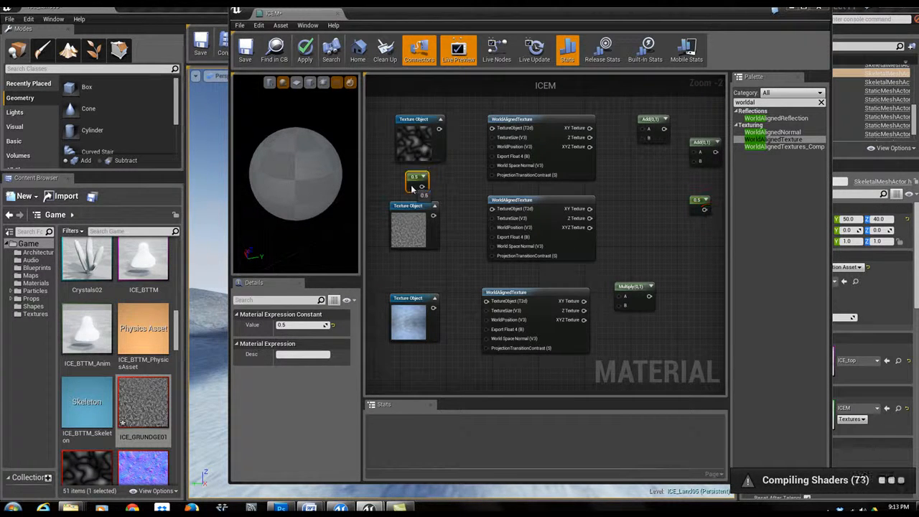
{"action": "left_click", "coordinate": [295, 325]}
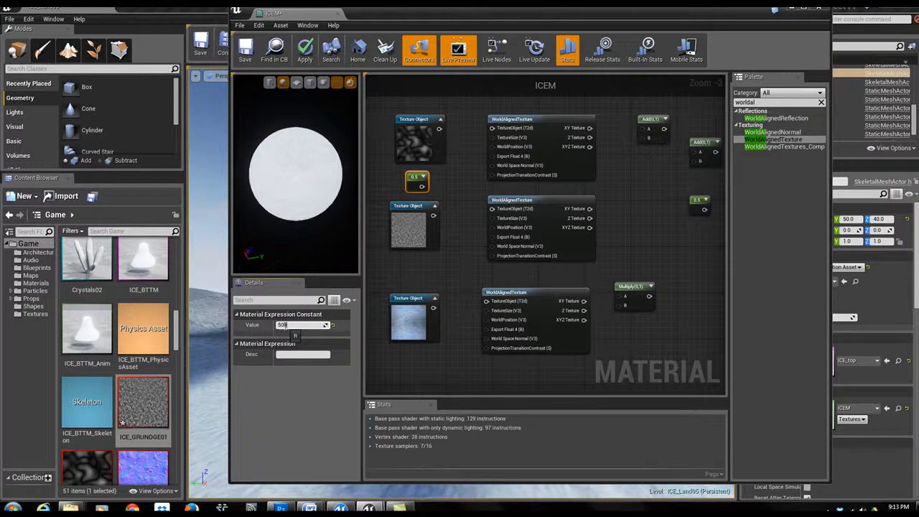
{"action": "key", "text": "Return"}
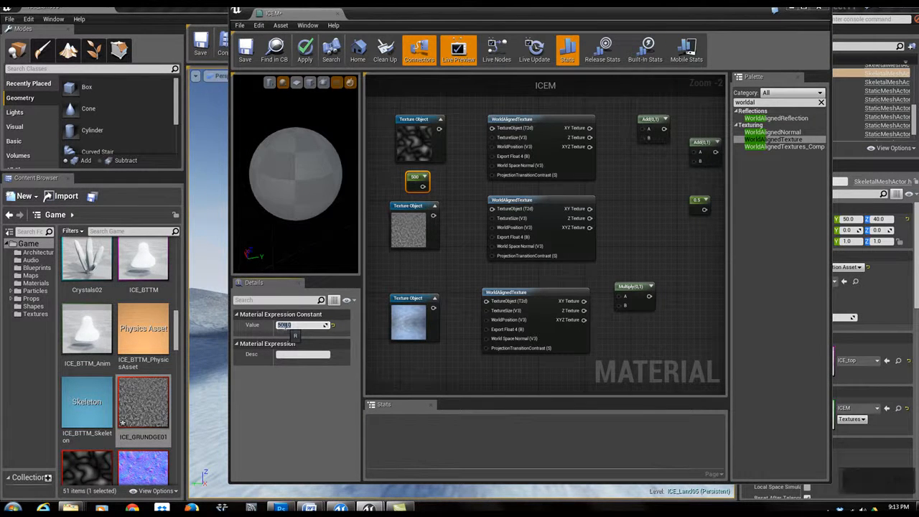
{"action": "left_click_drag", "start_coordinate": [423, 186], "coordinate": [496, 143]}
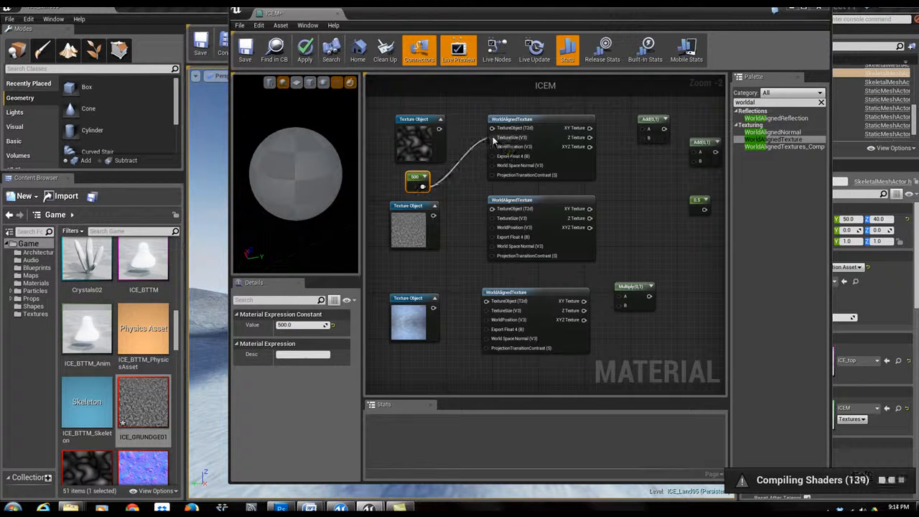
{"action": "left_click_drag", "start_coordinate": [439, 130], "coordinate": [494, 130]}
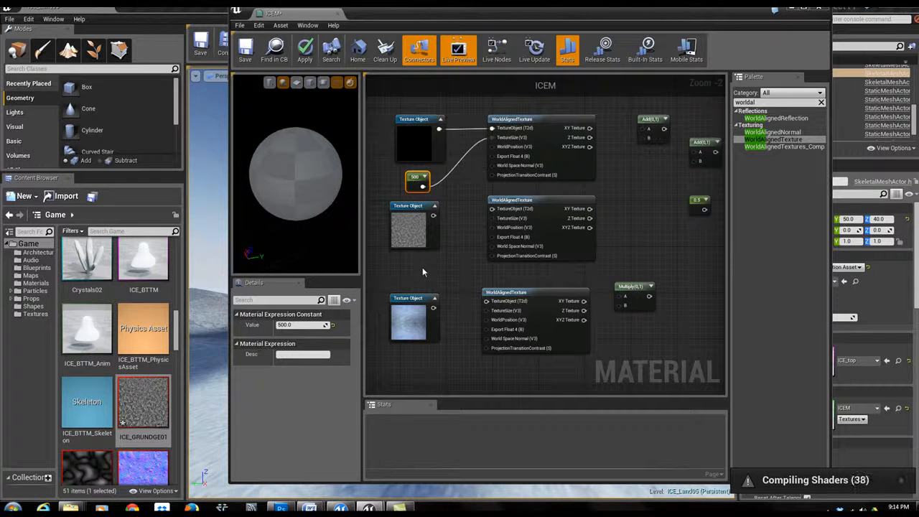
- Paste a constant set to 1500 and wire it and the middle Texture Object into the second WorldAlignedTexture
{"action": "key", "text": "ctrl+v"}
{"action": "left_click_drag", "start_coordinate": [432, 270], "coordinate": [415, 259]}
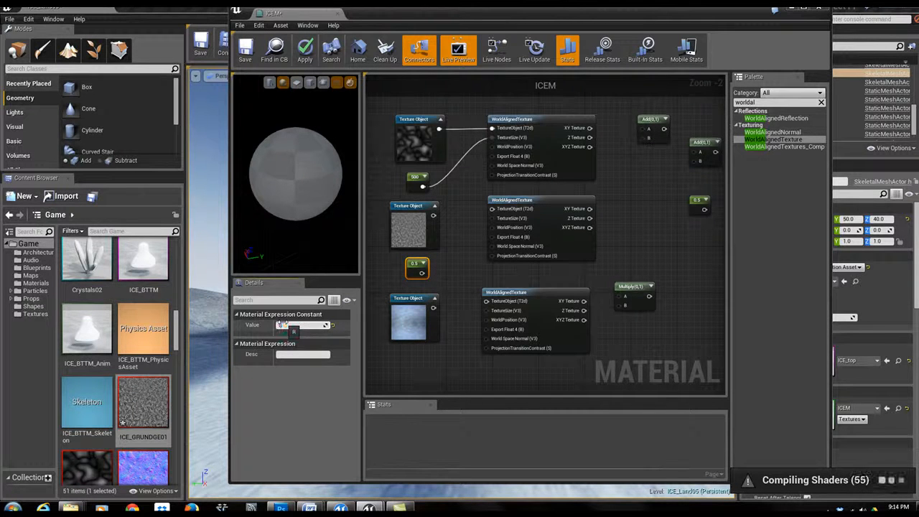
{"action": "key", "text": "Return"}
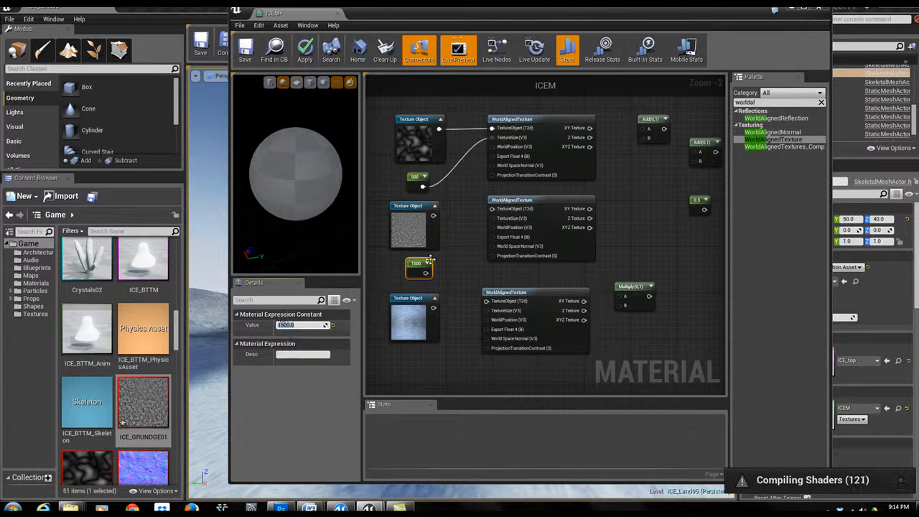
{"action": "left_click_drag", "start_coordinate": [426, 271], "coordinate": [493, 217]}
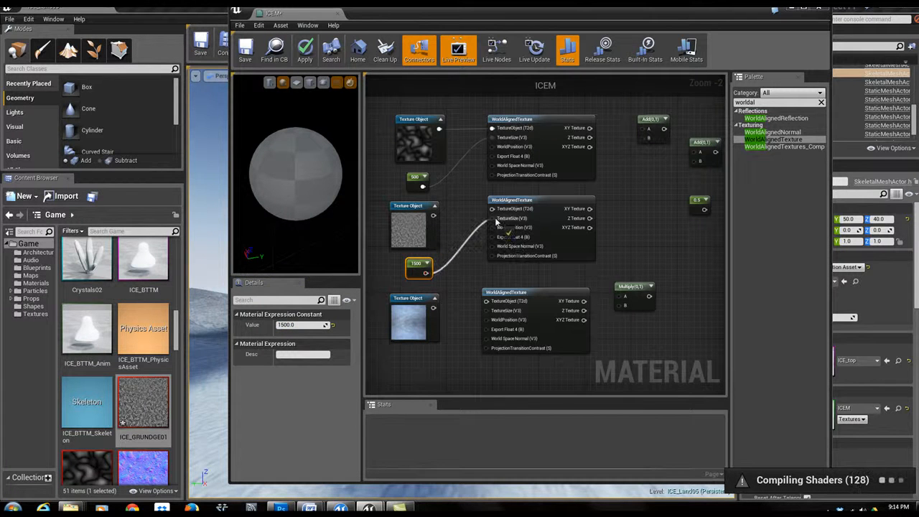
{"action": "left_click_drag", "start_coordinate": [433, 214], "coordinate": [492, 209]}
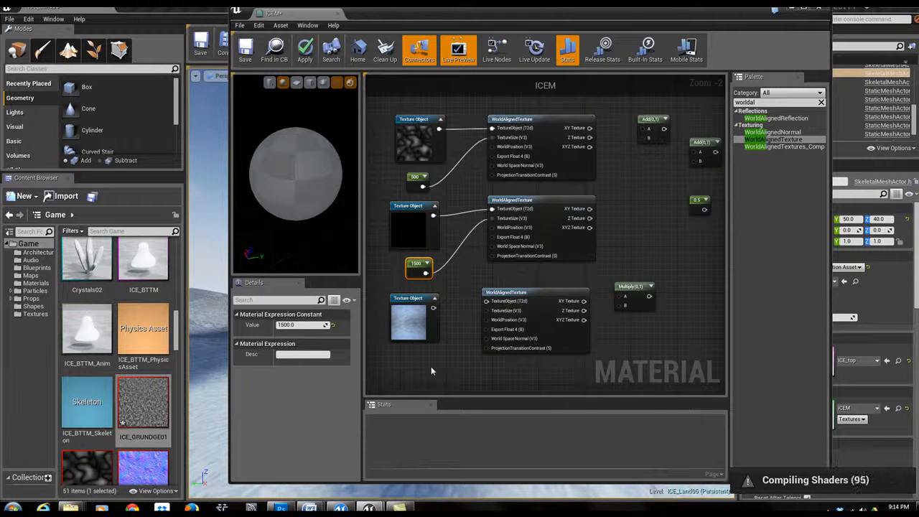
- Paste another constant under the bottom Texture Object, set it to 2000, and wire it into the third WorldAlignedTexture's TextureSize
{"action": "key", "text": "ctrl+v"}
{"action": "left_click_drag", "start_coordinate": [439, 372], "coordinate": [429, 356]}
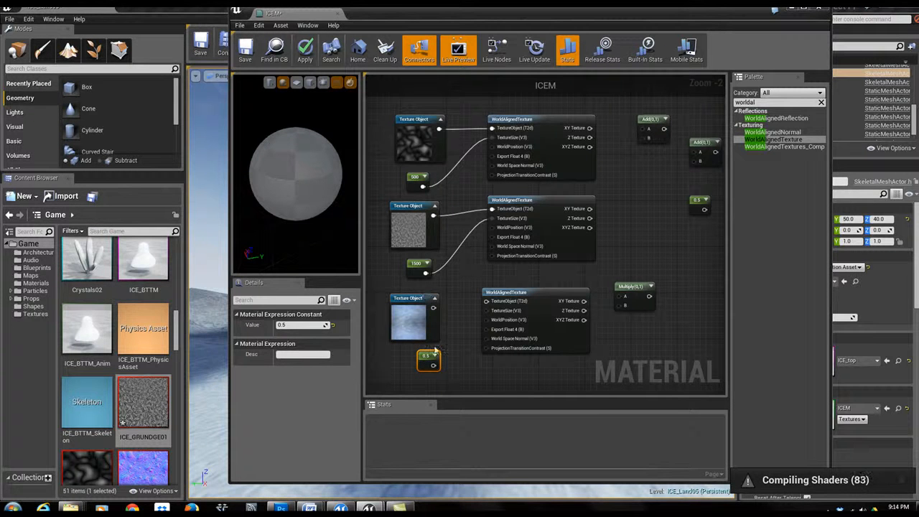
{"action": "left_click_drag", "start_coordinate": [428, 302], "coordinate": [432, 302]}
{"action": "left_click", "coordinate": [428, 357]}
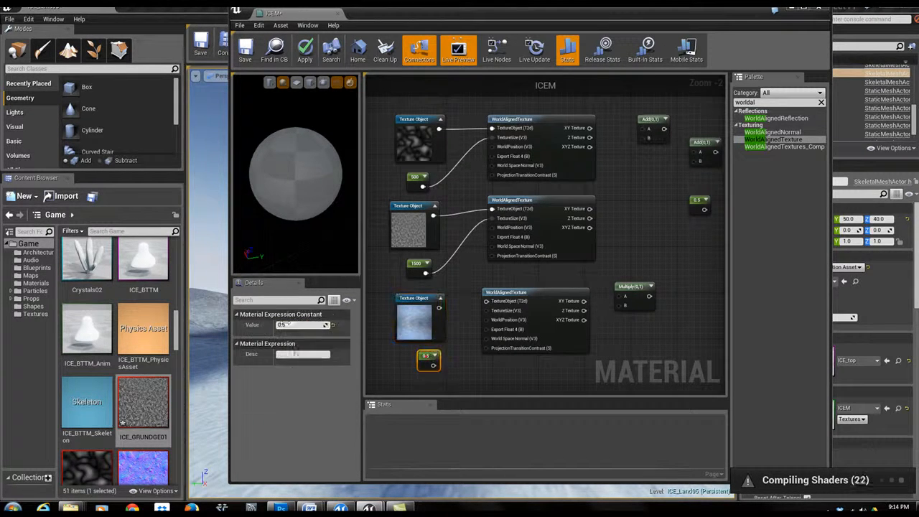
{"action": "type", "text": "2"}
{"action": "key", "text": "Return"}
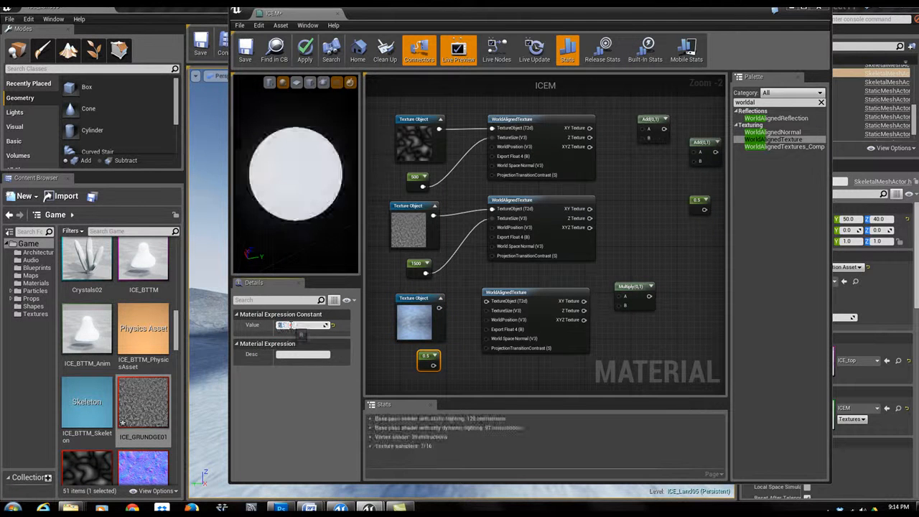
{"action": "type", "text": "000"}
{"action": "key", "text": "Return"}
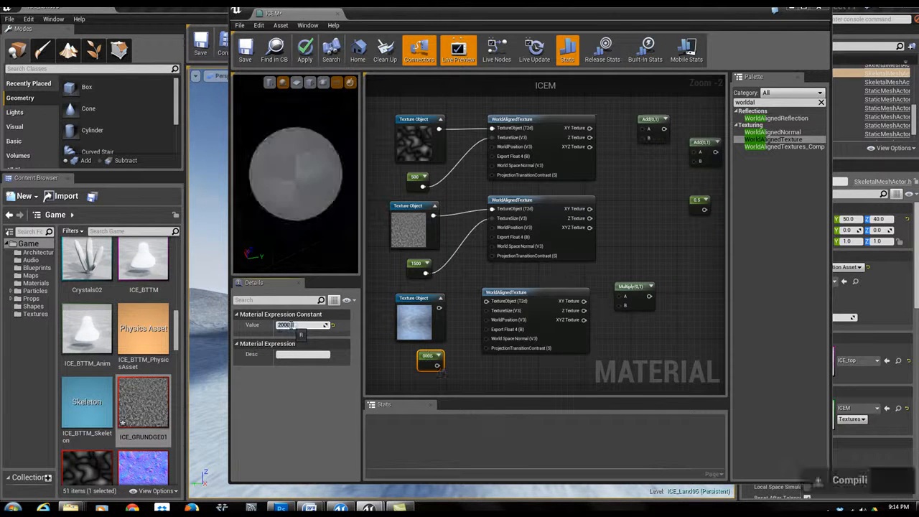
{"action": "left_click_drag", "start_coordinate": [437, 365], "coordinate": [488, 302]}
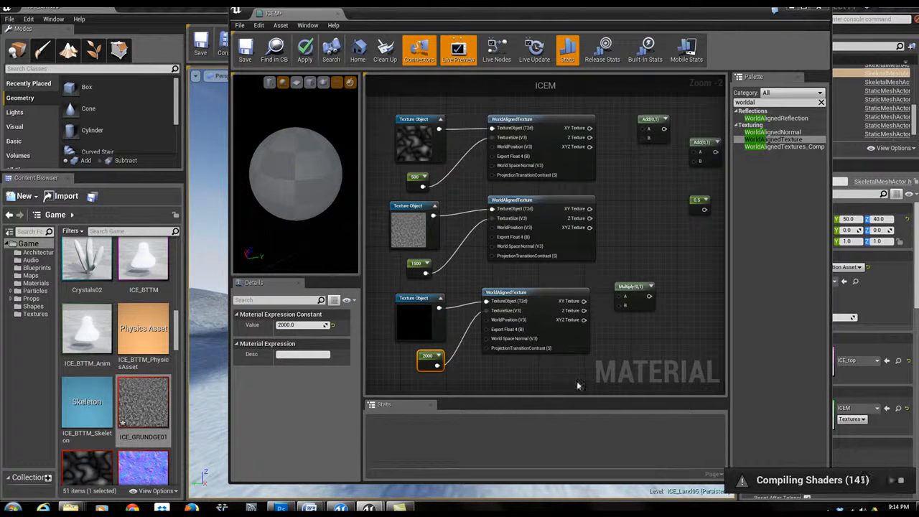
- Move the Multiply node beside the third WorldAlignedTexture and connect its XY Texture output to the Multiply A input
{"action": "right_click_drag", "start_coordinate": [650, 349], "coordinate": [581, 358]}
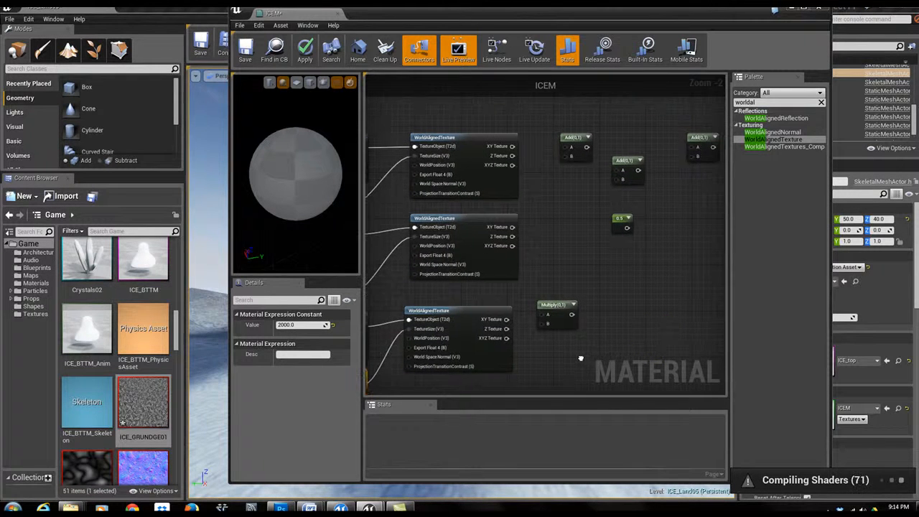
{"action": "left_click_drag", "start_coordinate": [560, 306], "coordinate": [627, 328]}
{"action": "left_click_drag", "start_coordinate": [506, 324], "coordinate": [611, 338]}
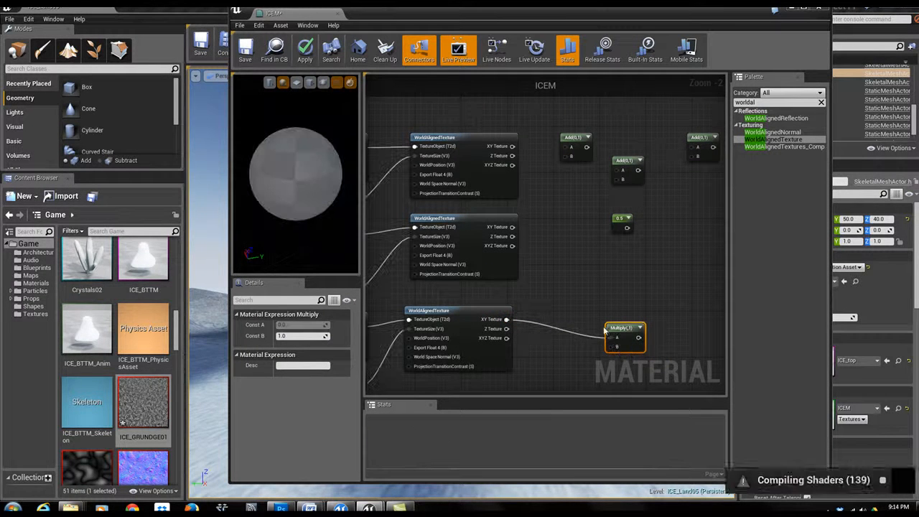
{"action": "left_click", "coordinate": [674, 287]}
{"action": "right_click_drag", "start_coordinate": [665, 287], "coordinate": [602, 291]}
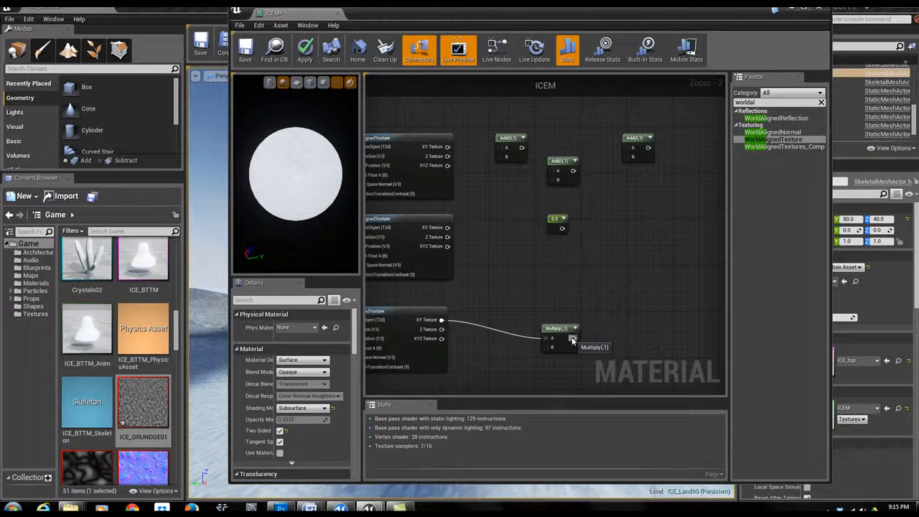
- Chain the Add nodes, wiring the 0.5 constant and the Multiply output into them and linking each Add into the next
{"action": "left_click_drag", "start_coordinate": [572, 340], "coordinate": [510, 325]}
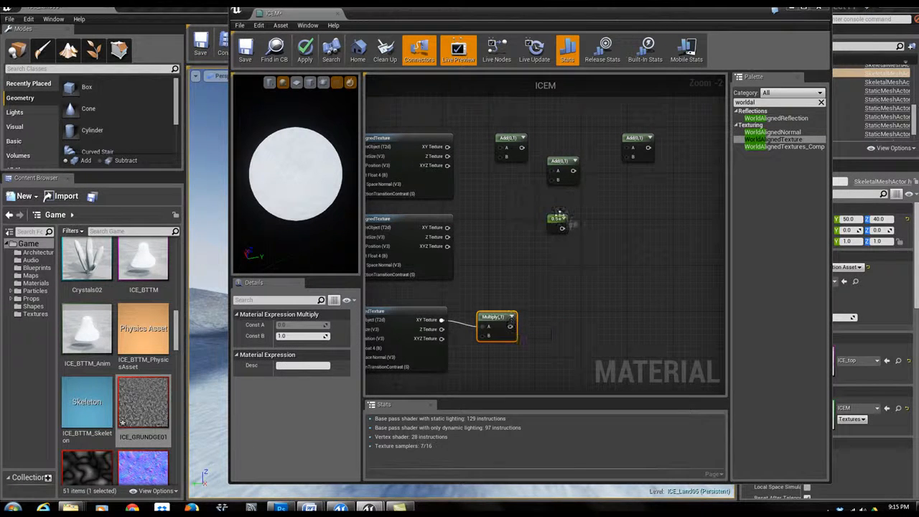
{"action": "left_click_drag", "start_coordinate": [559, 216], "coordinate": [569, 216]}
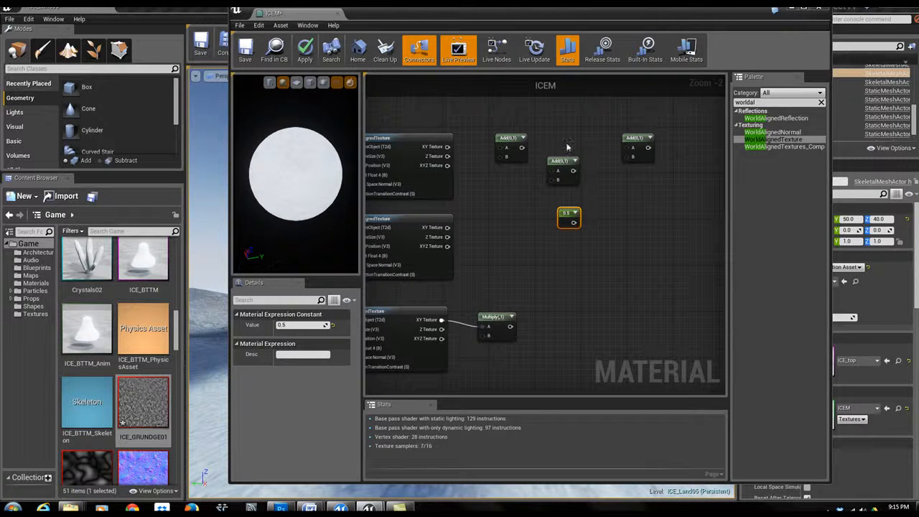
{"action": "left_click_drag", "start_coordinate": [574, 225], "coordinate": [631, 162]}
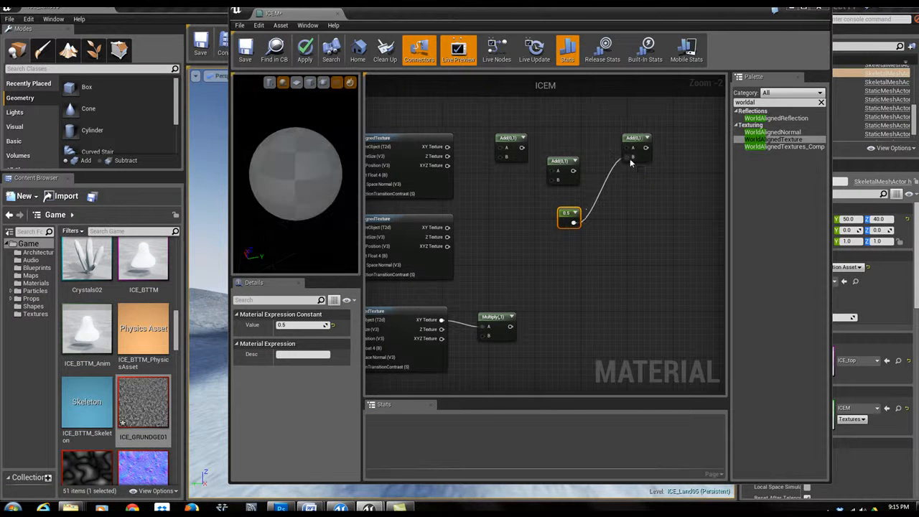
{"action": "left_click_drag", "start_coordinate": [573, 171], "coordinate": [631, 150]}
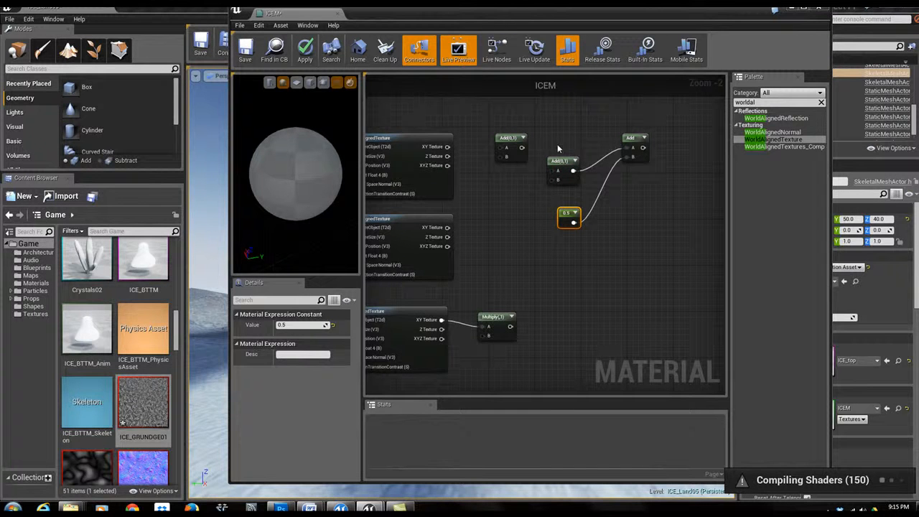
{"action": "left_click_drag", "start_coordinate": [523, 147], "coordinate": [535, 165]}
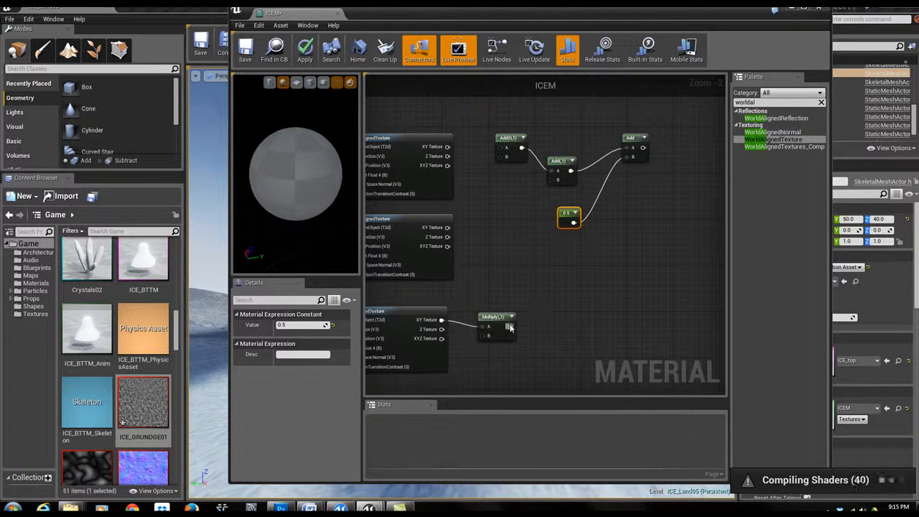
{"action": "left_click_drag", "start_coordinate": [509, 327], "coordinate": [553, 185]}
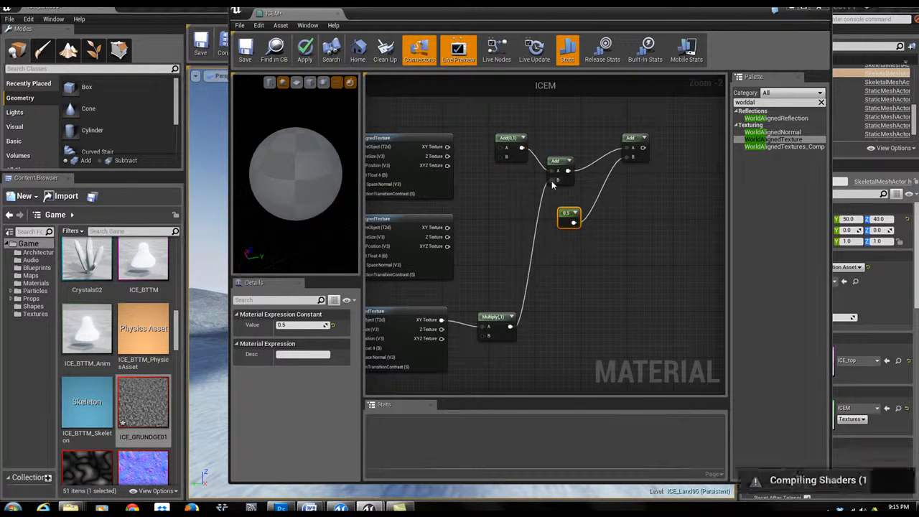
- Wire the second WorldAlignedTexture's XY Texture into the first Add, and the final Add into the second Multiply's A input
{"action": "right_click_drag", "start_coordinate": [498, 211], "coordinate": [573, 246]}
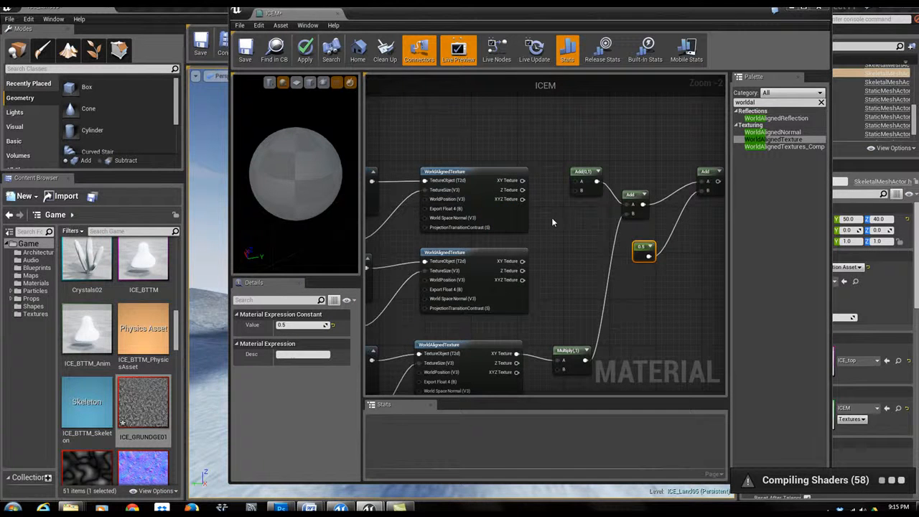
{"action": "left_click_drag", "start_coordinate": [523, 261], "coordinate": [581, 189]}
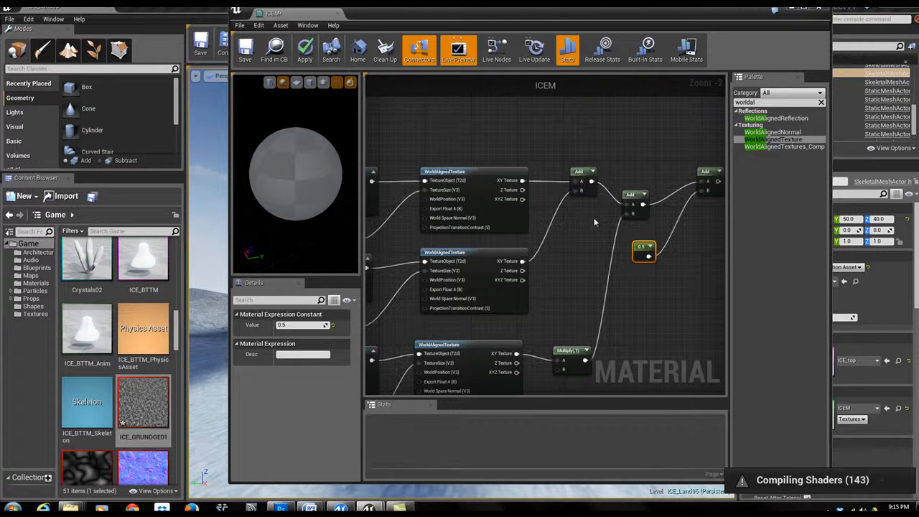
{"action": "right_click_drag", "start_coordinate": [671, 273], "coordinate": [428, 363]}
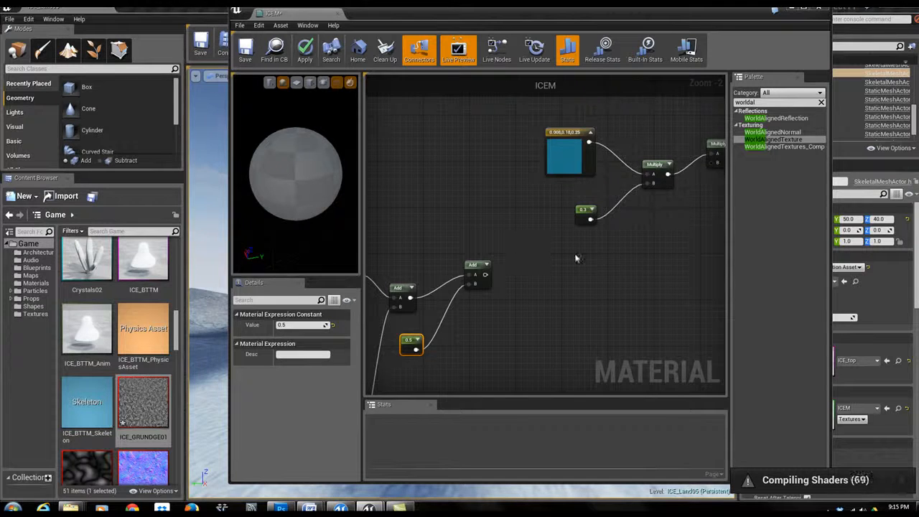
{"action": "right_click_drag", "start_coordinate": [663, 251], "coordinate": [599, 240]}
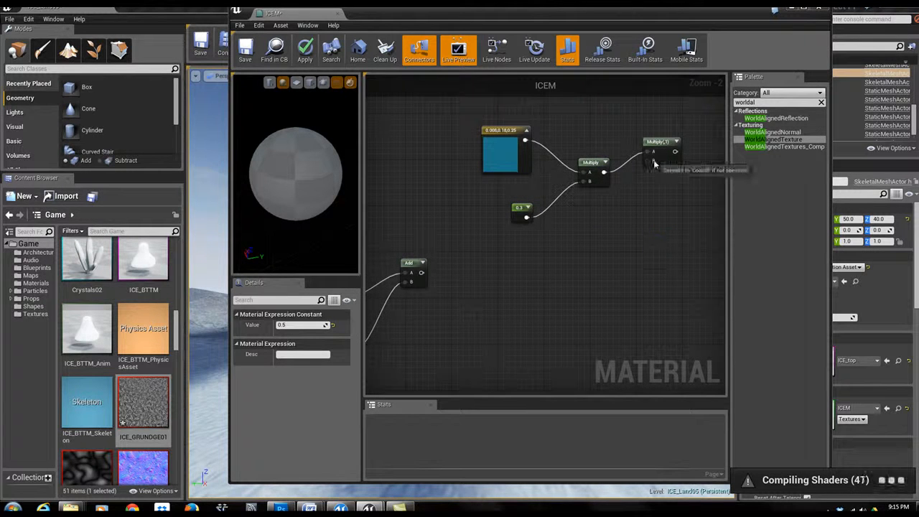
{"action": "left_click_drag", "start_coordinate": [421, 273], "coordinate": [653, 161]}
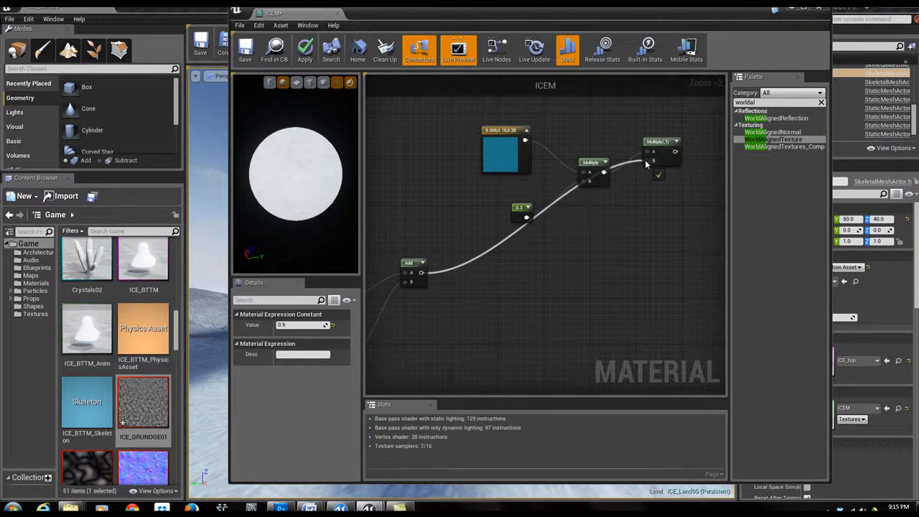
- Connect the final Multiply to the material's Subsurface Color and apply the material
{"action": "right_click_drag", "start_coordinate": [663, 204], "coordinate": [536, 311]}
{"action": "left_click_drag", "start_coordinate": [526, 256], "coordinate": [595, 201]}
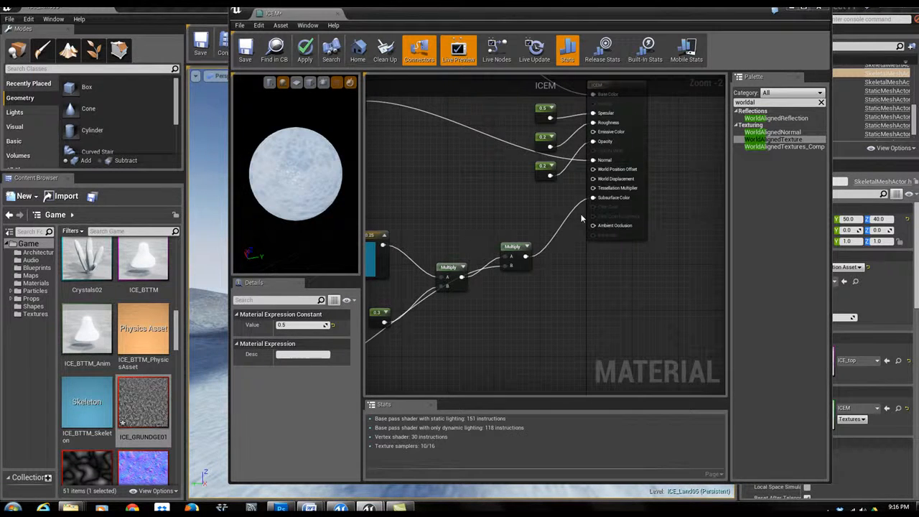
{"action": "left_click_drag", "start_coordinate": [300, 180], "coordinate": [334, 187]}
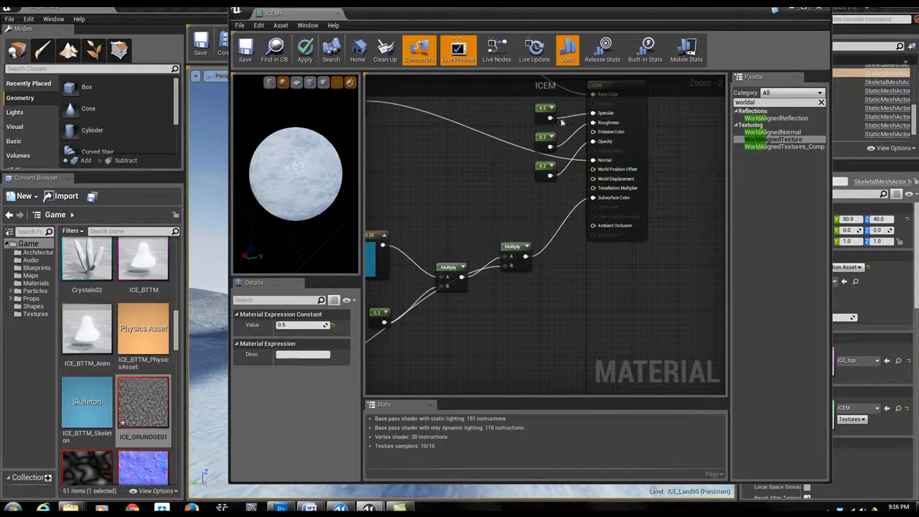
{"action": "left_click", "coordinate": [305, 49]}
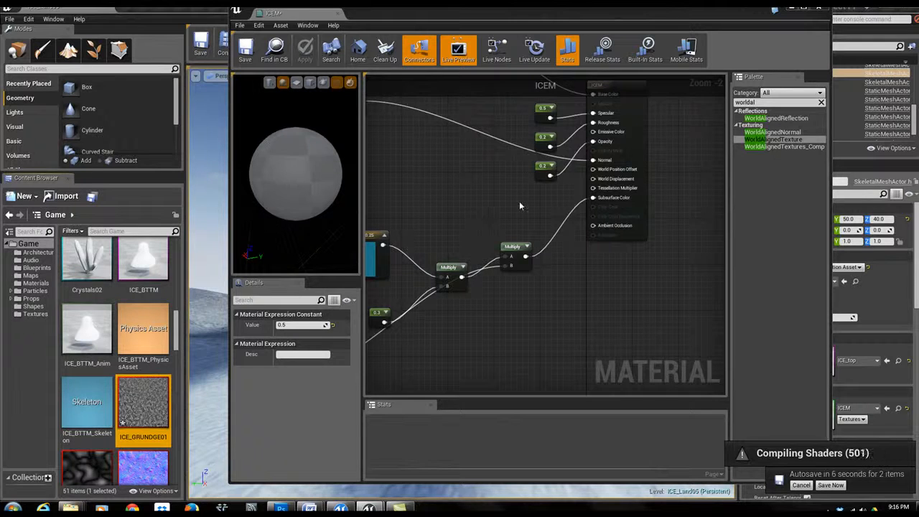
{"action": "left_click_drag", "start_coordinate": [419, 23], "coordinate": [457, 40]}
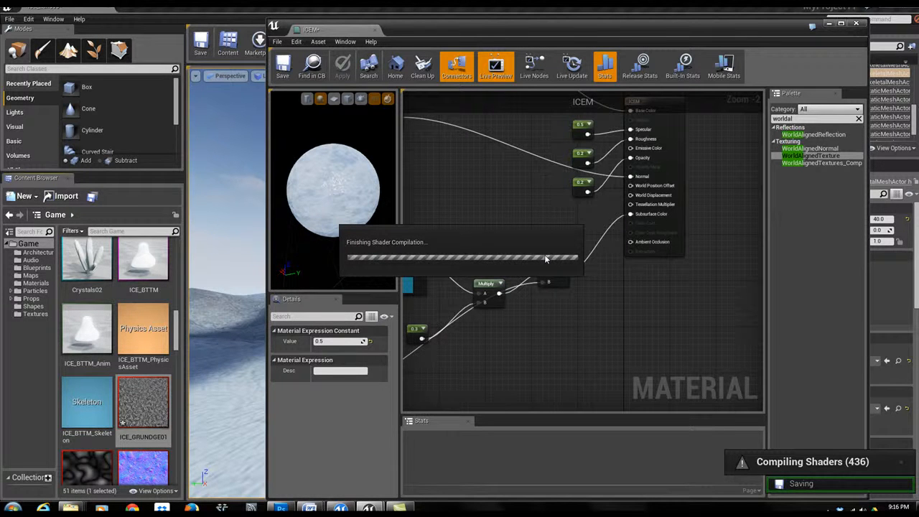
{"action": "right_click_drag", "start_coordinate": [472, 217], "coordinate": [592, 230]}
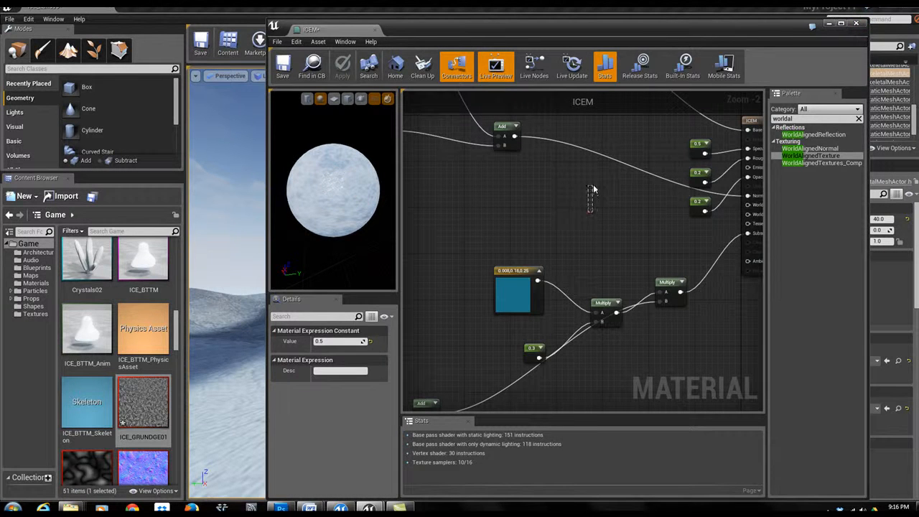
{"action": "left_click", "coordinate": [588, 212]}
{"action": "left_click_drag", "start_coordinate": [639, 27], "coordinate": [626, 459]}
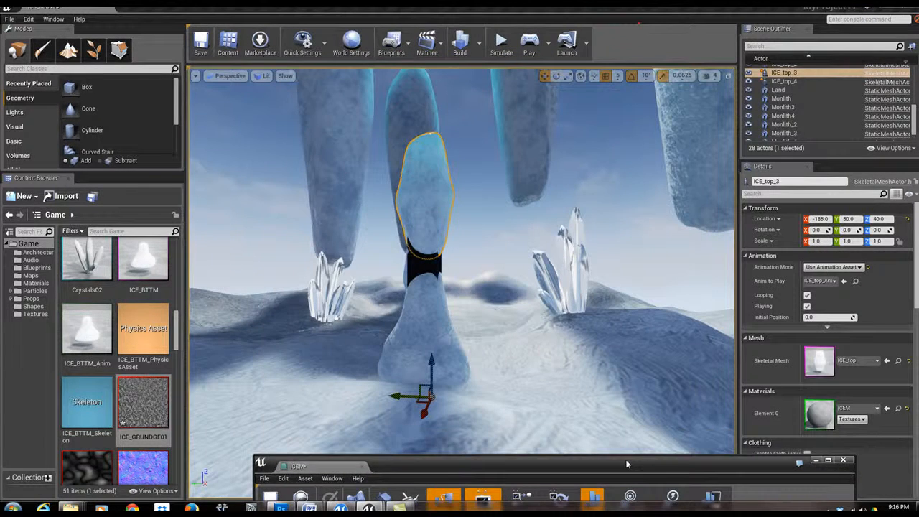
- Apply the ICEM material to the ground beneath the ice pillar in the level viewport
{"action": "right_click_drag", "start_coordinate": [410, 386], "coordinate": [396, 408]}
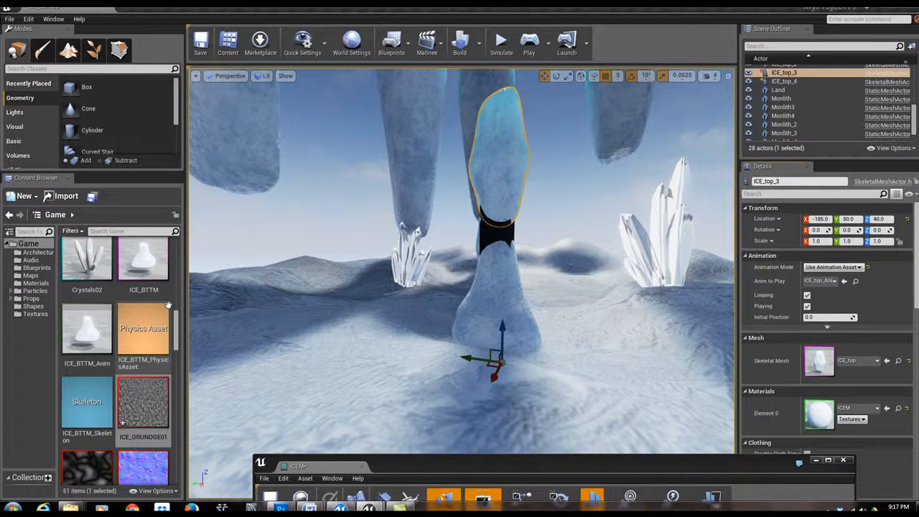
{"action": "left_click_drag", "start_coordinate": [179, 328], "coordinate": [200, 387]}
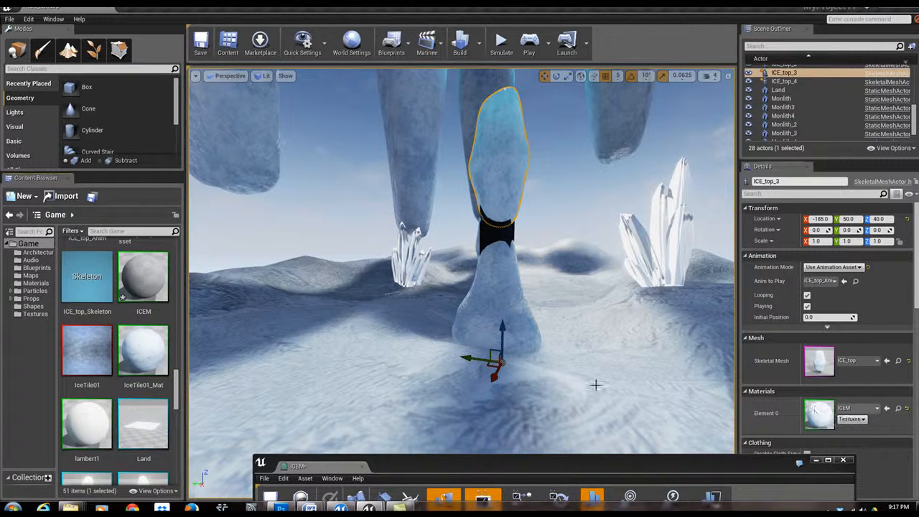
{"action": "left_click_drag", "start_coordinate": [141, 270], "coordinate": [406, 375]}
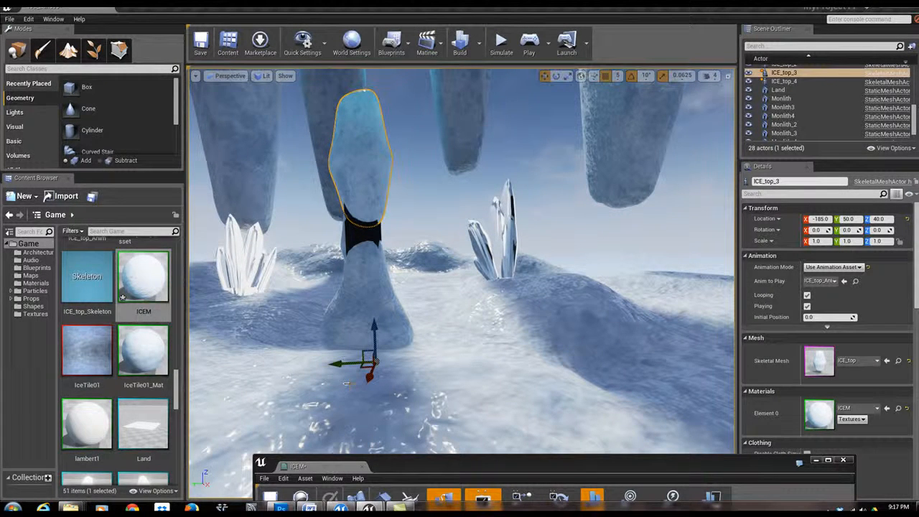
- Navigate the viewport to inspect the ice pillars with the new material
{"action": "left_click_drag", "start_coordinate": [419, 372], "coordinate": [405, 331]}
{"action": "mouse_move", "coordinate": [406, 331]}
{"action": "right_mouse_down"}
{"action": "mouse_move", "coordinate": [406, 315]}
{"action": "mouse_move", "coordinate": [424, 310]}
{"action": "mouse_move", "coordinate": [404, 329]}
{"action": "right_mouse_up"}
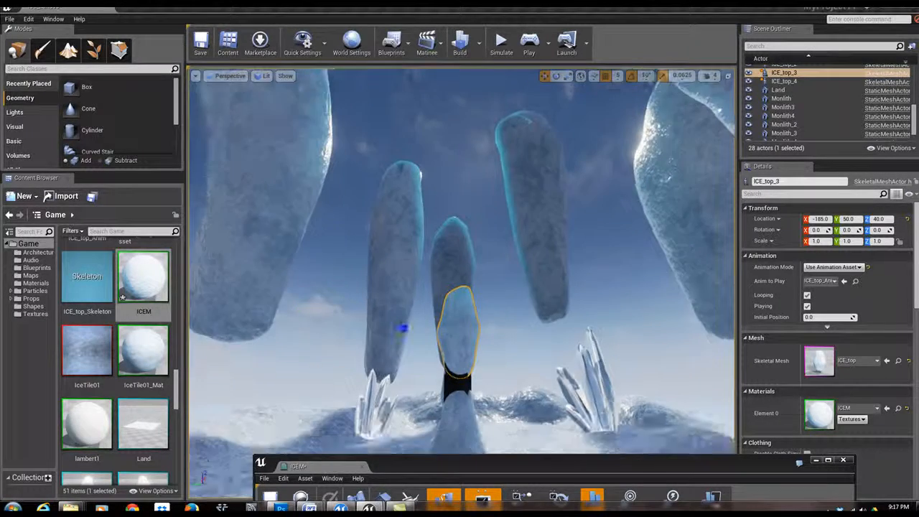
{"action": "scroll", "coordinate": [403, 329], "scroll_direction": "up", "scroll_amount": 3}
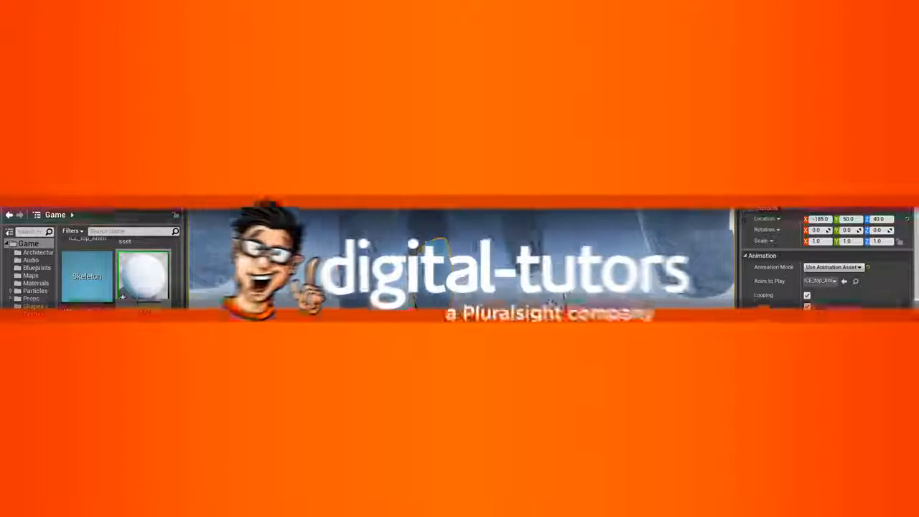